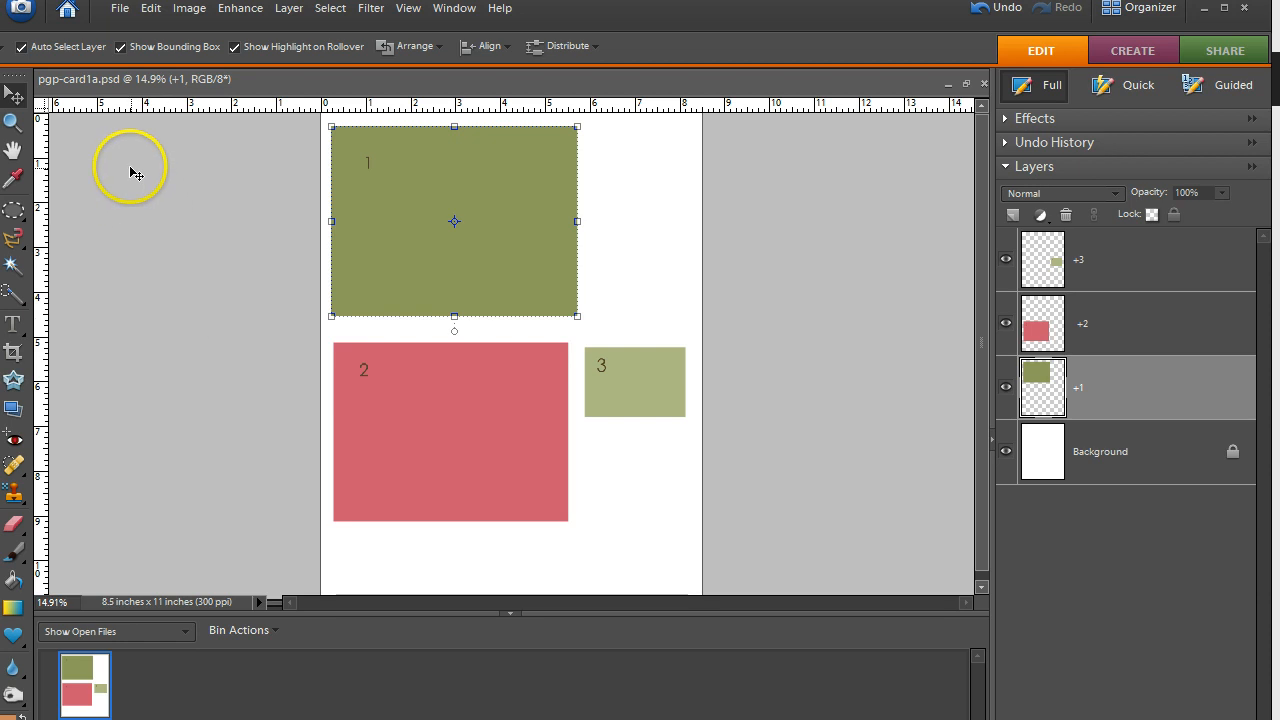
# Open pgp-hhkit1_blu.jpg, pgp-hhkit1_pp2.jpg and pgp-hhsent_lab2.png together from the kit folder.
pyautogui.click(118, 10)
pyautogui.click(145, 50)
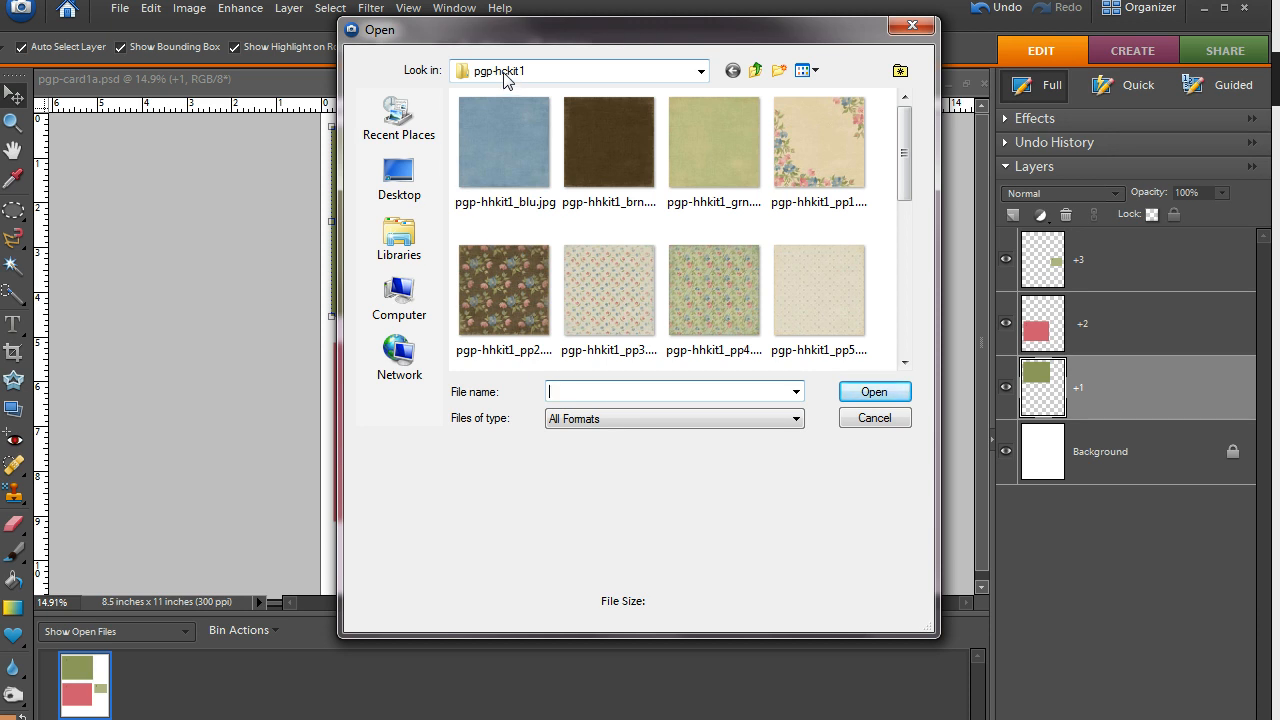
pyautogui.click(503, 290)
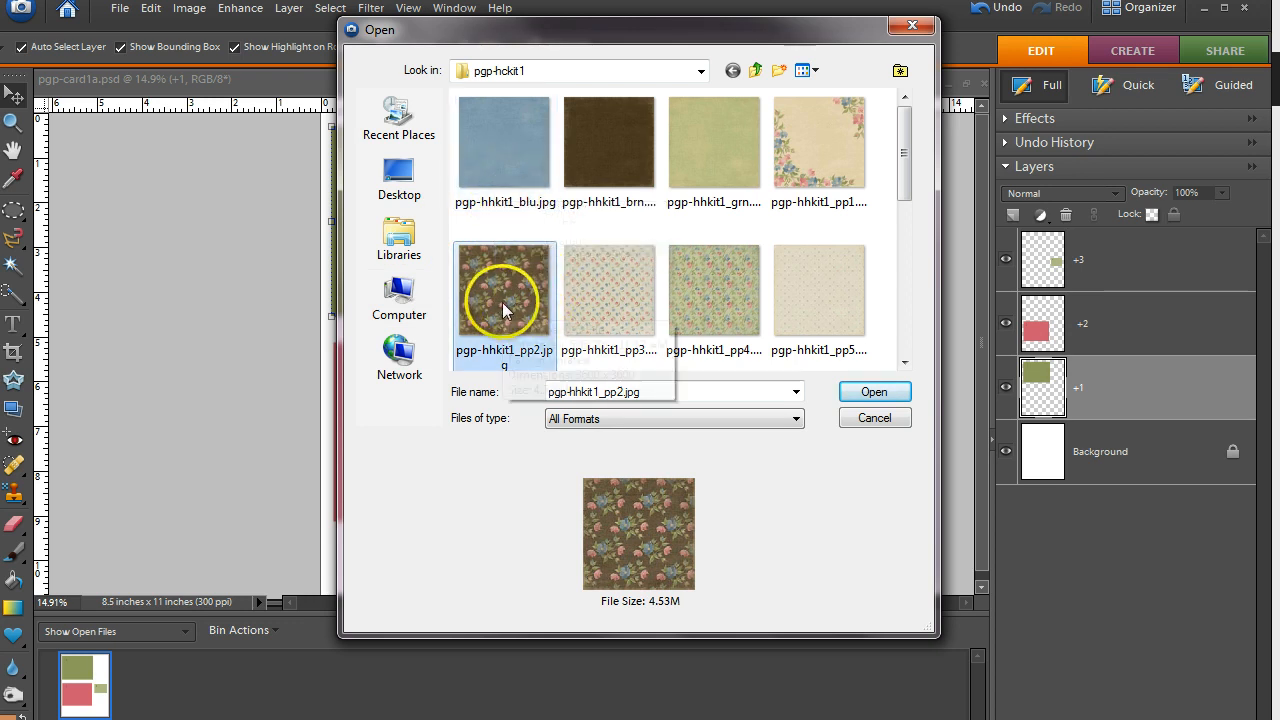
pyautogui.keyDown('ctrl'); pyautogui.click(498, 147); pyautogui.keyUp('ctrl')
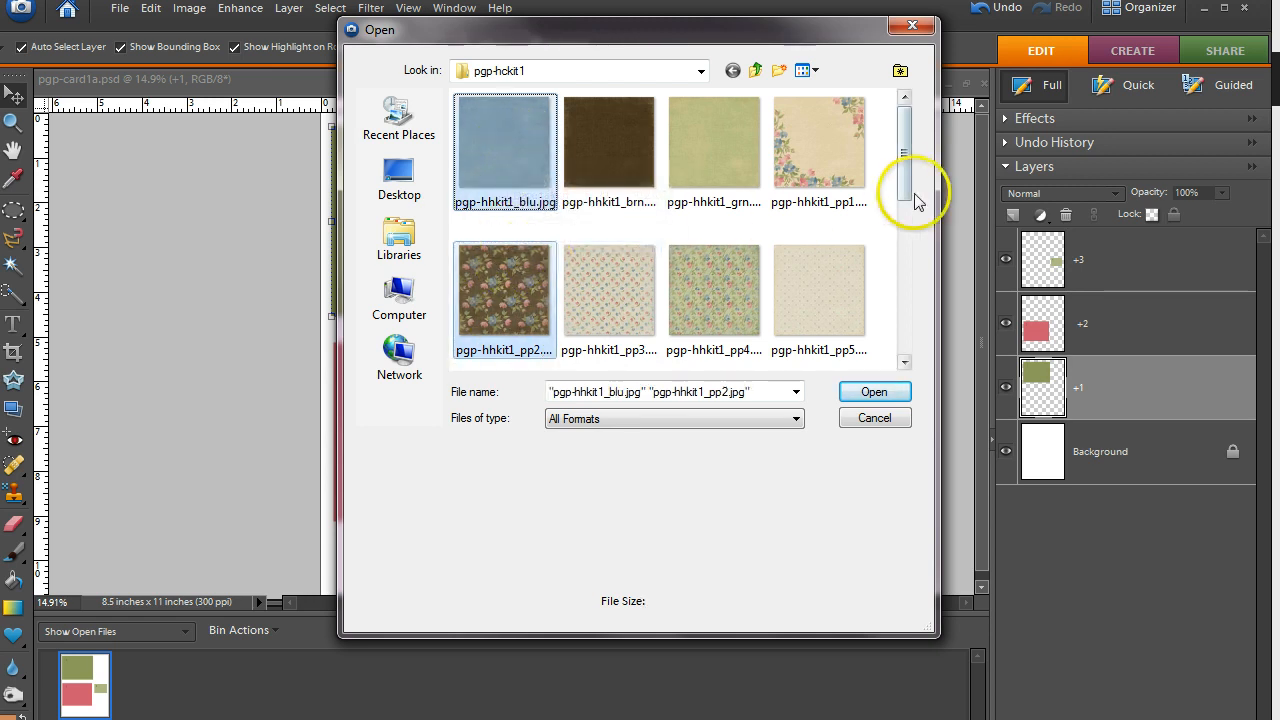
pyautogui.moveTo(903, 193); pyautogui.dragTo(900, 343)
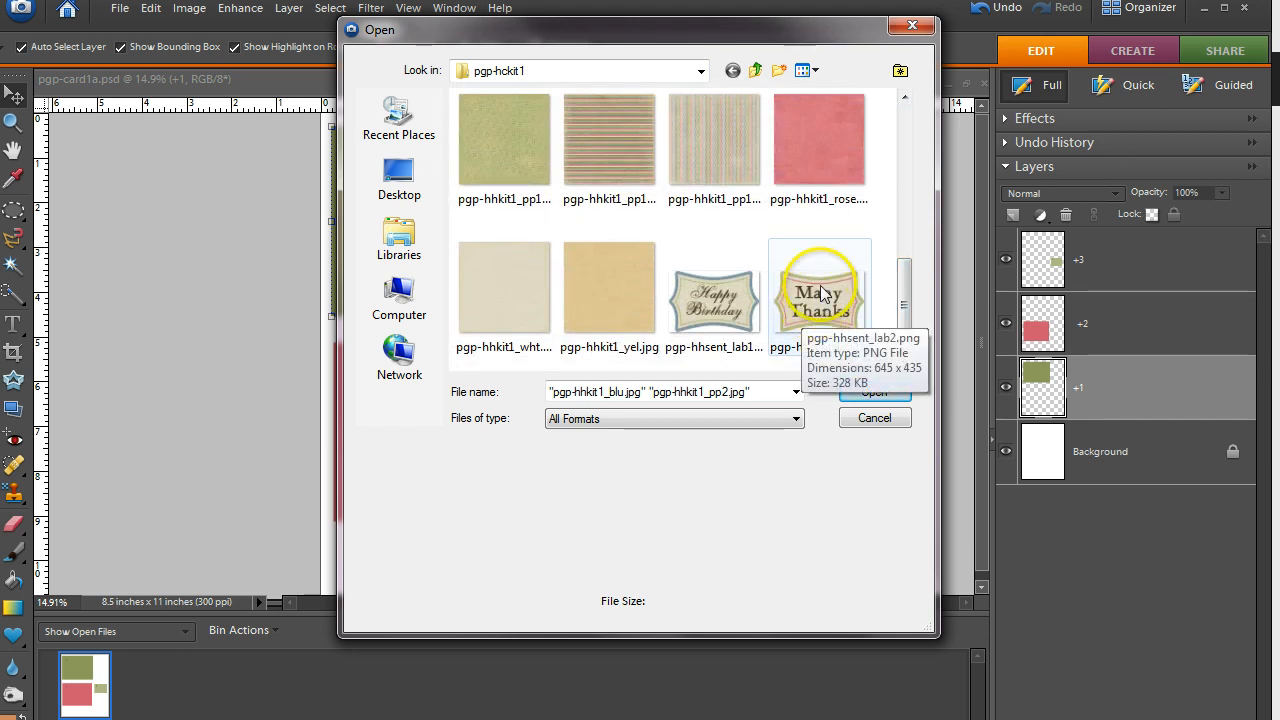
pyautogui.keyDown('ctrl'); pyautogui.click(820, 292); pyautogui.keyUp('ctrl')
pyautogui.click(860, 392)
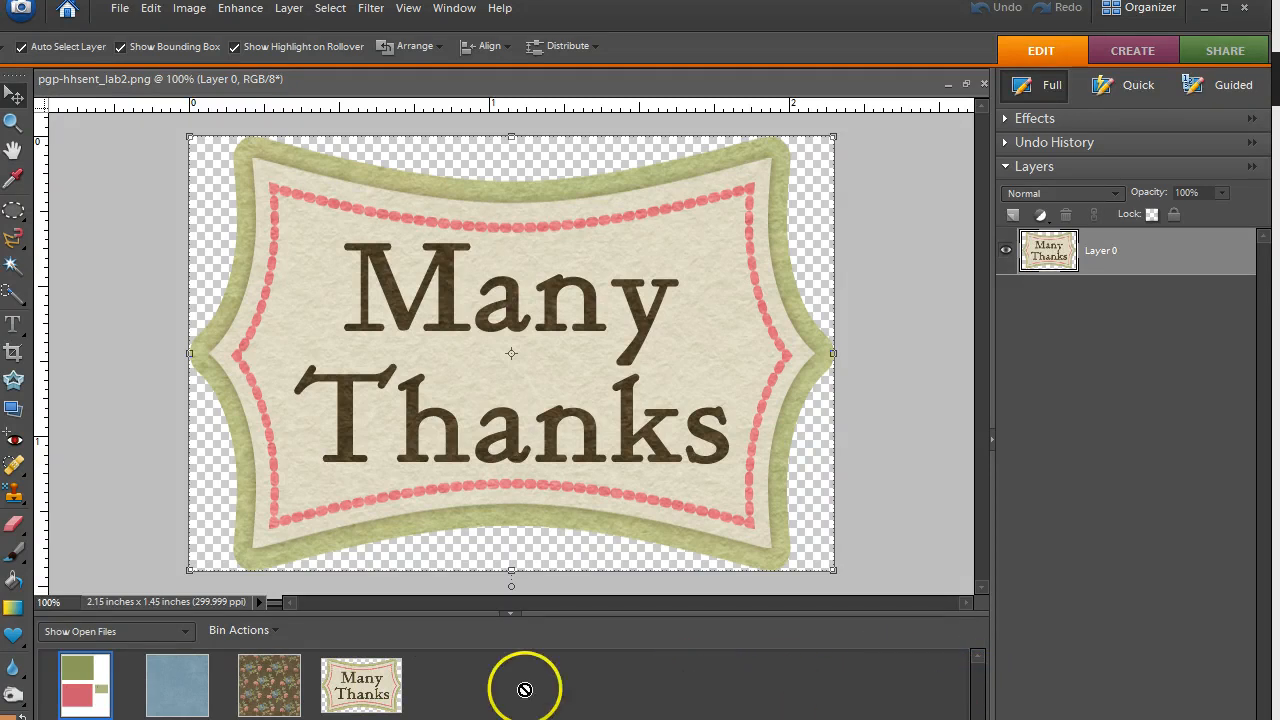
# Return to the pgp-card1a.psd template, keeping the +1 layer active.
pyautogui.moveTo(336, 690); pyautogui.dragTo(332, 630)
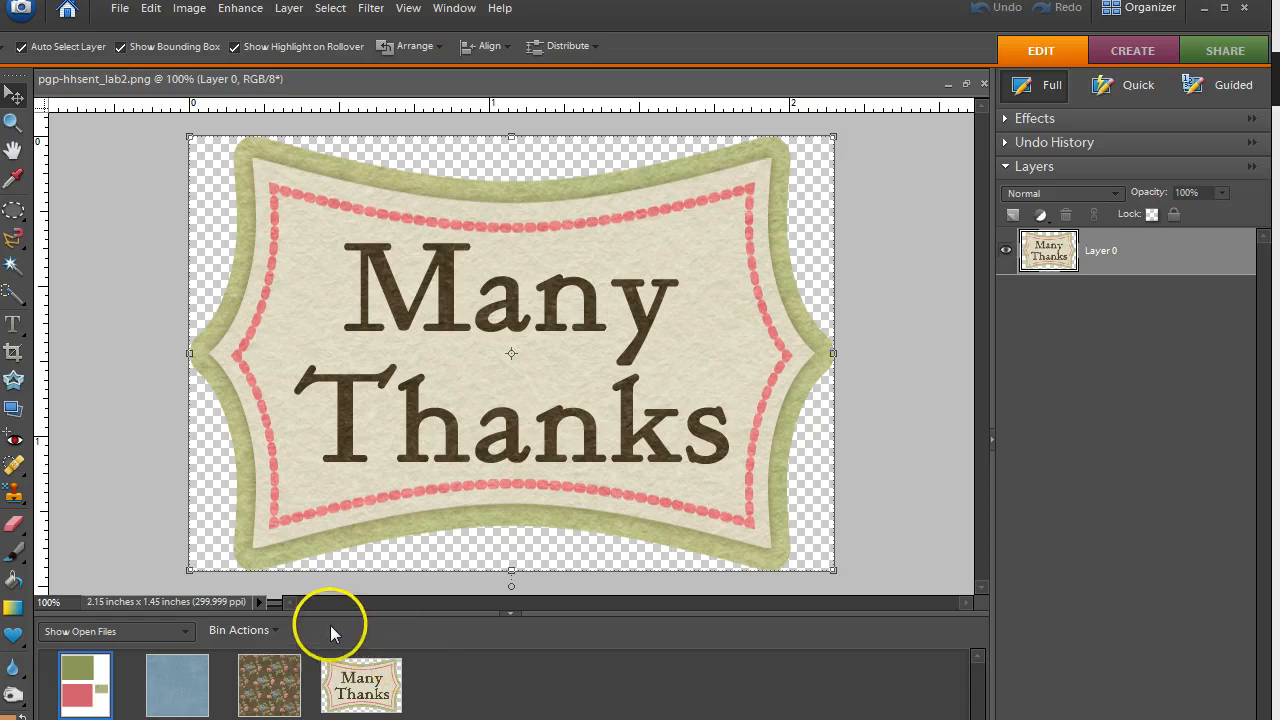
pyautogui.click(82, 690)
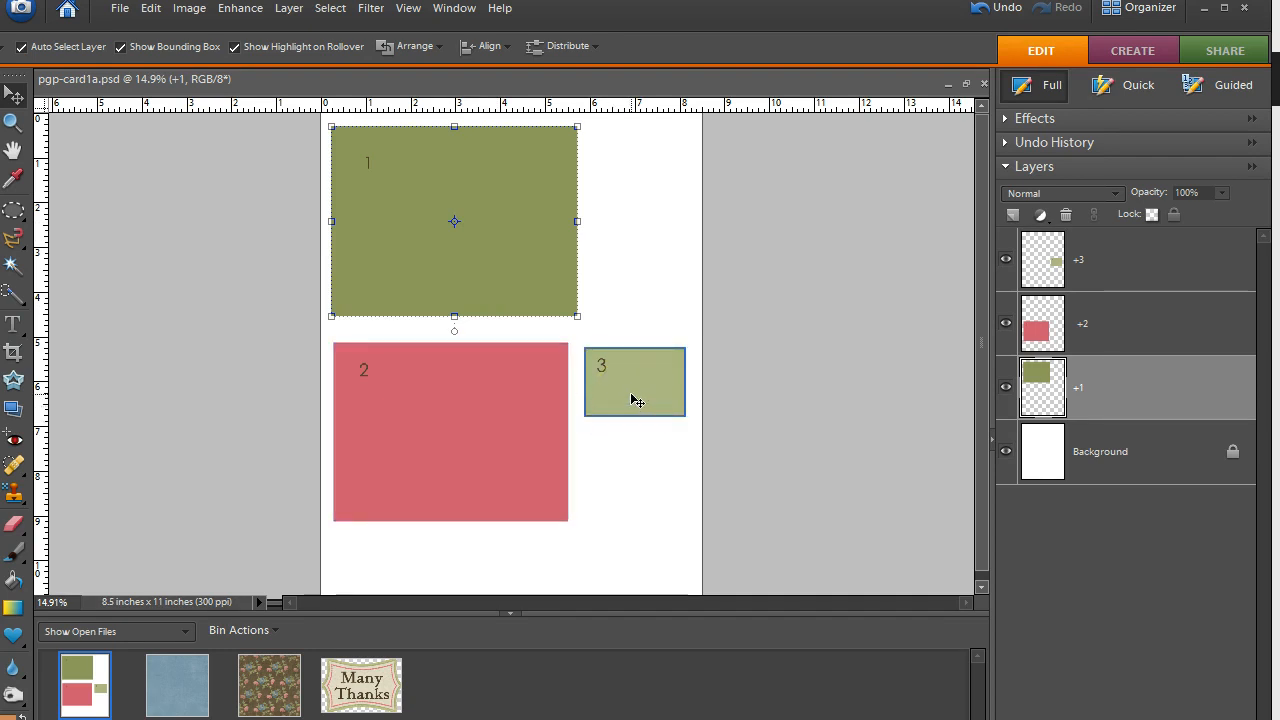
pyautogui.click(455, 426)
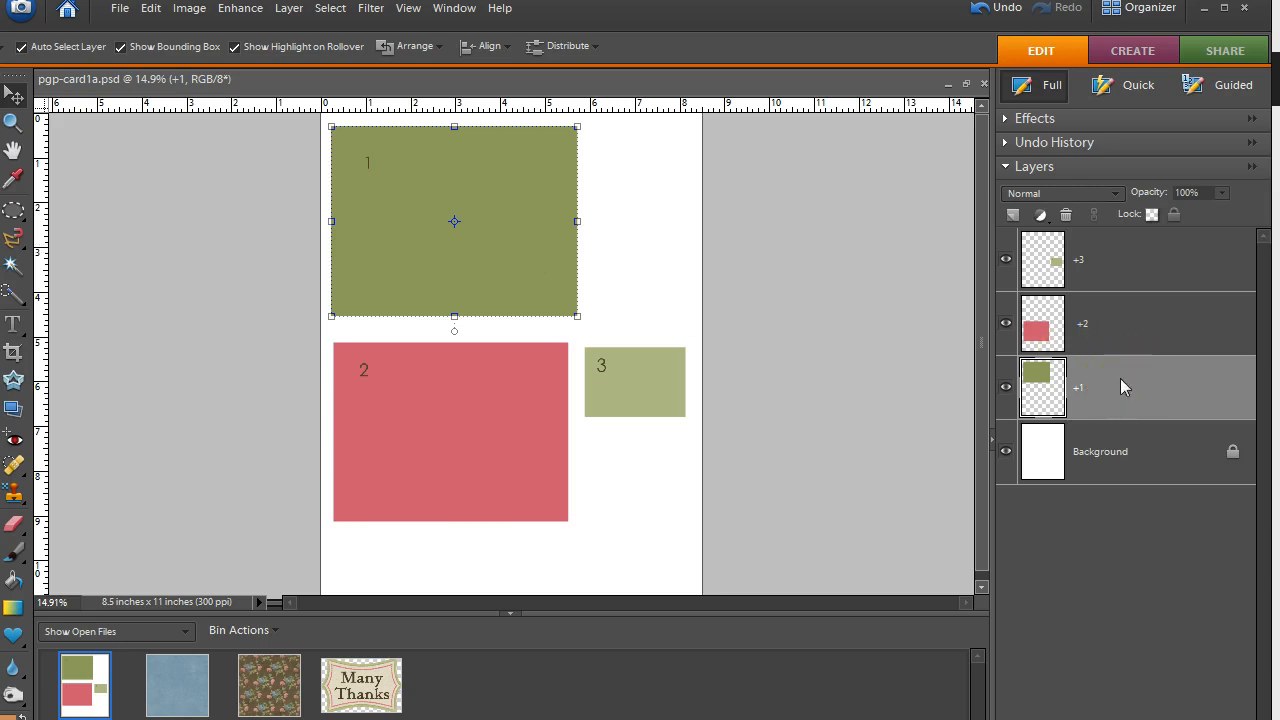
# Copy the blue paper from pgp-hhkit1_blu.jpg into pgp-card1a.psd, directly above the +1 layer.
pyautogui.doubleClick(178, 685)
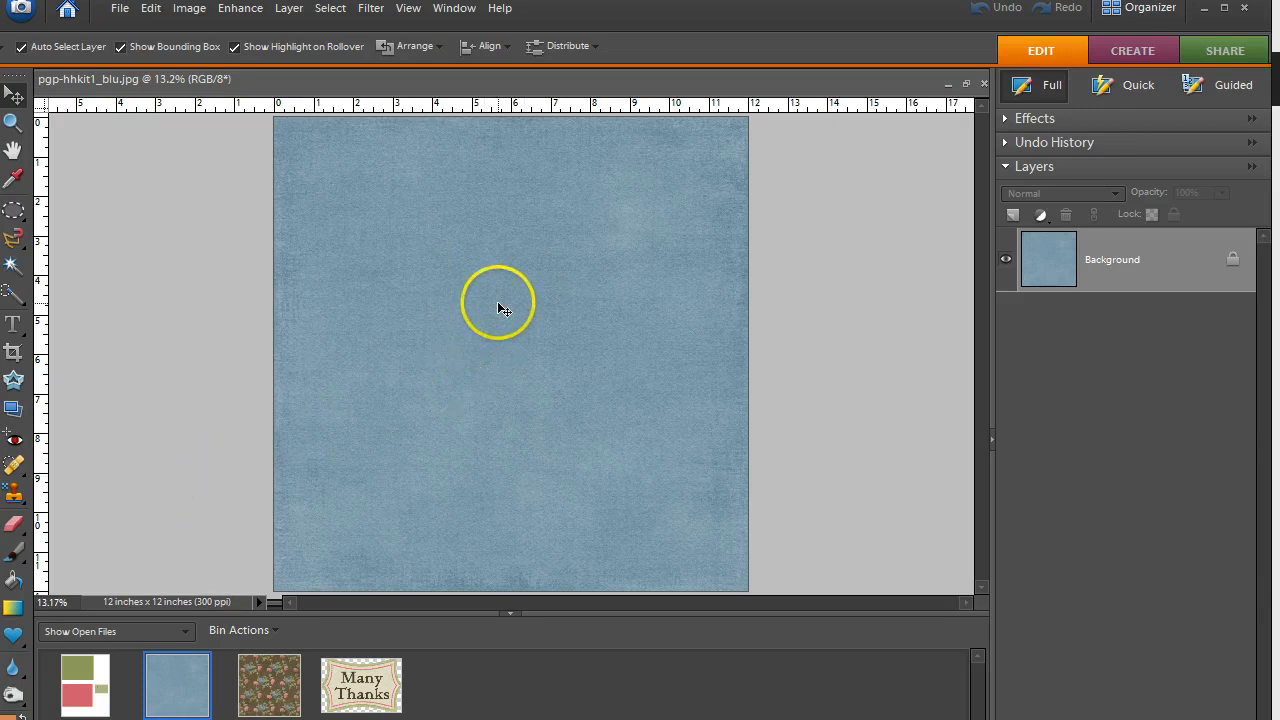
pyautogui.click(499, 305)
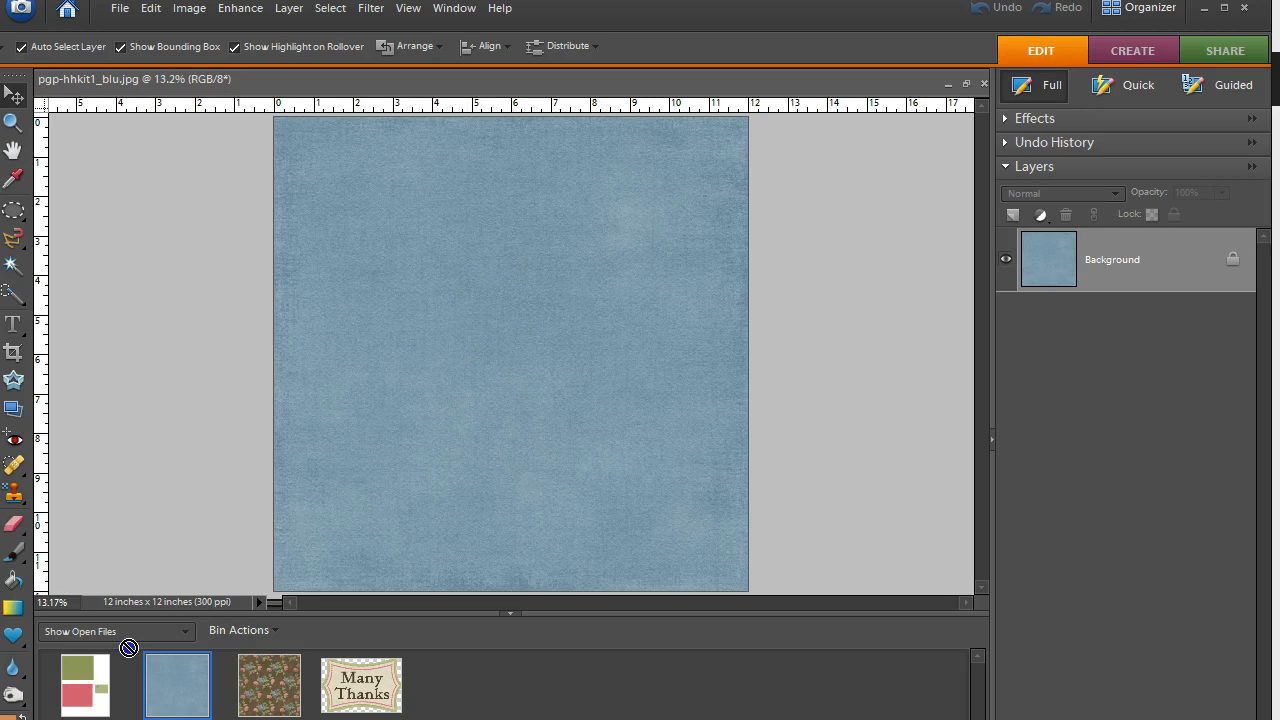
pyautogui.moveTo(128, 648); pyautogui.dragTo(82, 688)
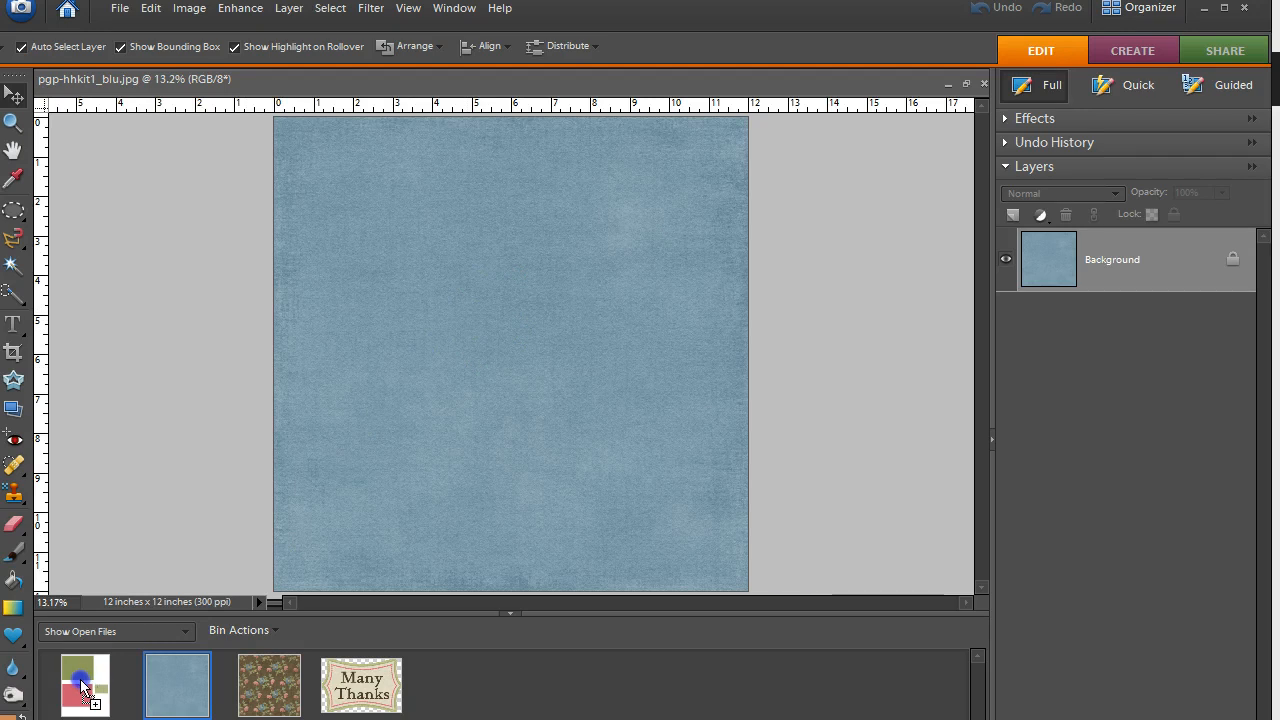
pyautogui.moveTo(82, 688); pyautogui.dragTo(82, 688)
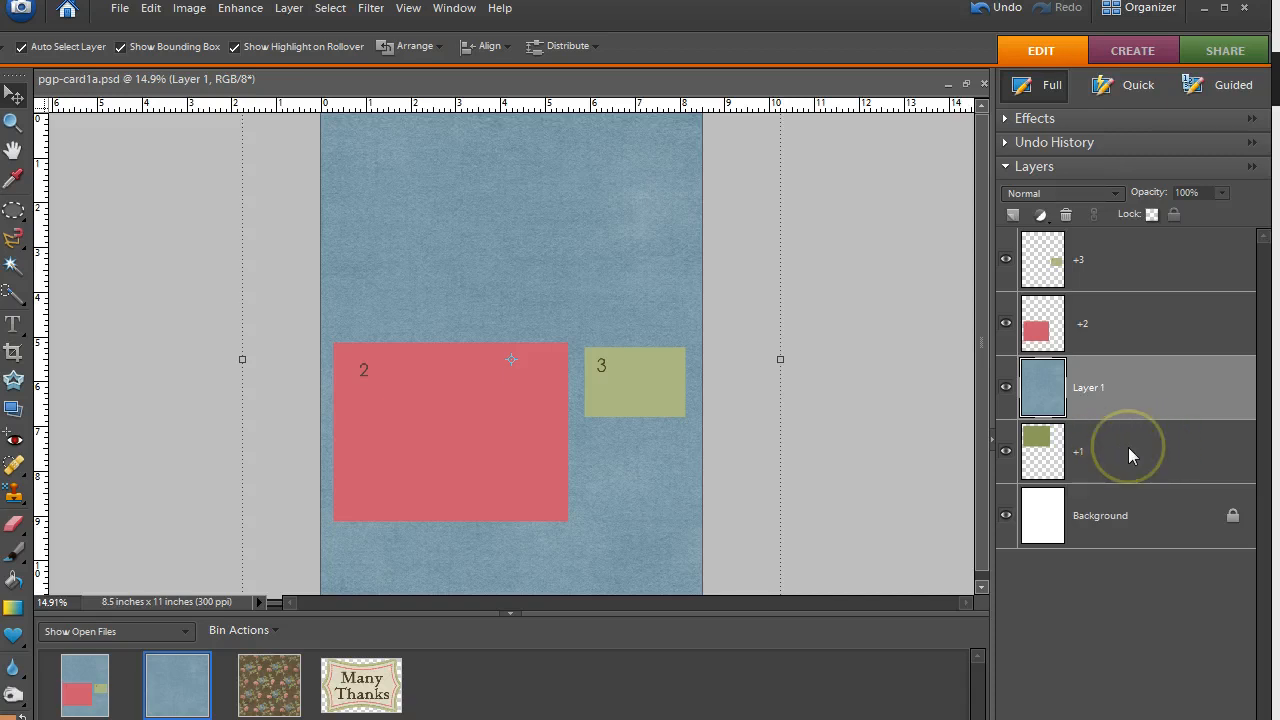
# Clip the blue paper layer to the +1 shape layer beneath it.
pyautogui.moveTo(1128, 449); pyautogui.dragTo(1030, 457)
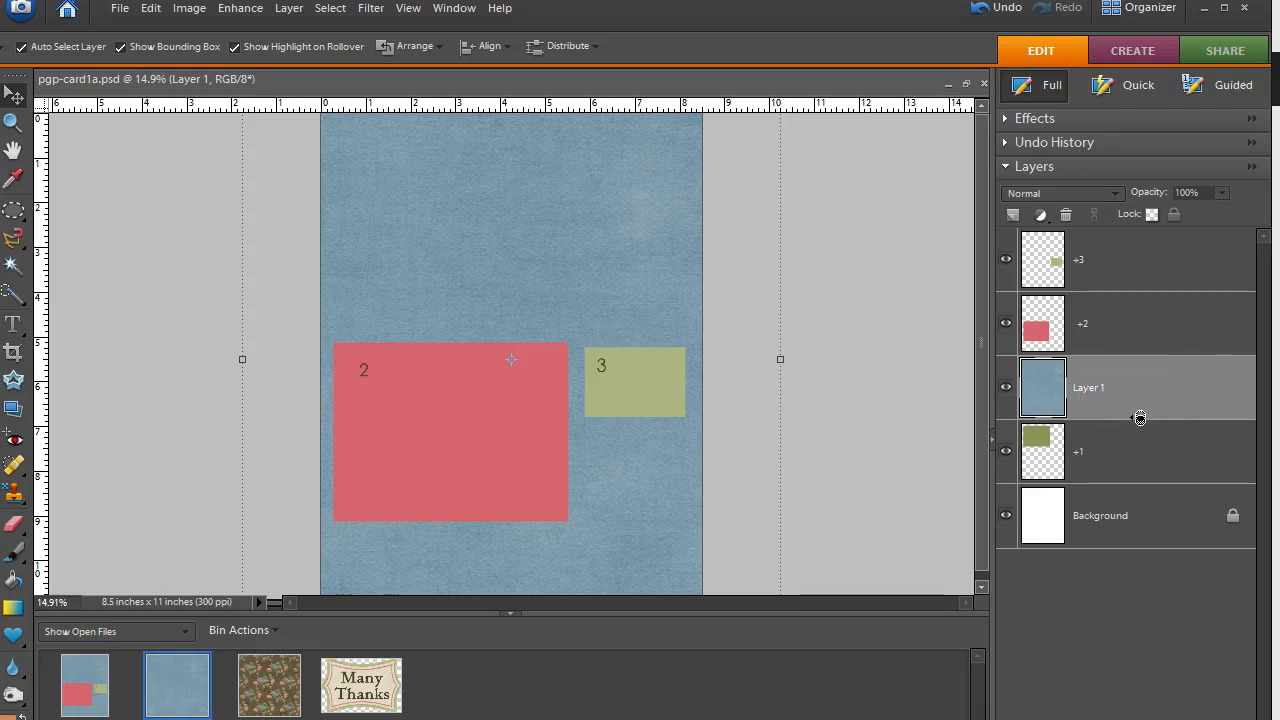
pyautogui.moveTo(1130, 420); pyautogui.dragTo(1140, 421)
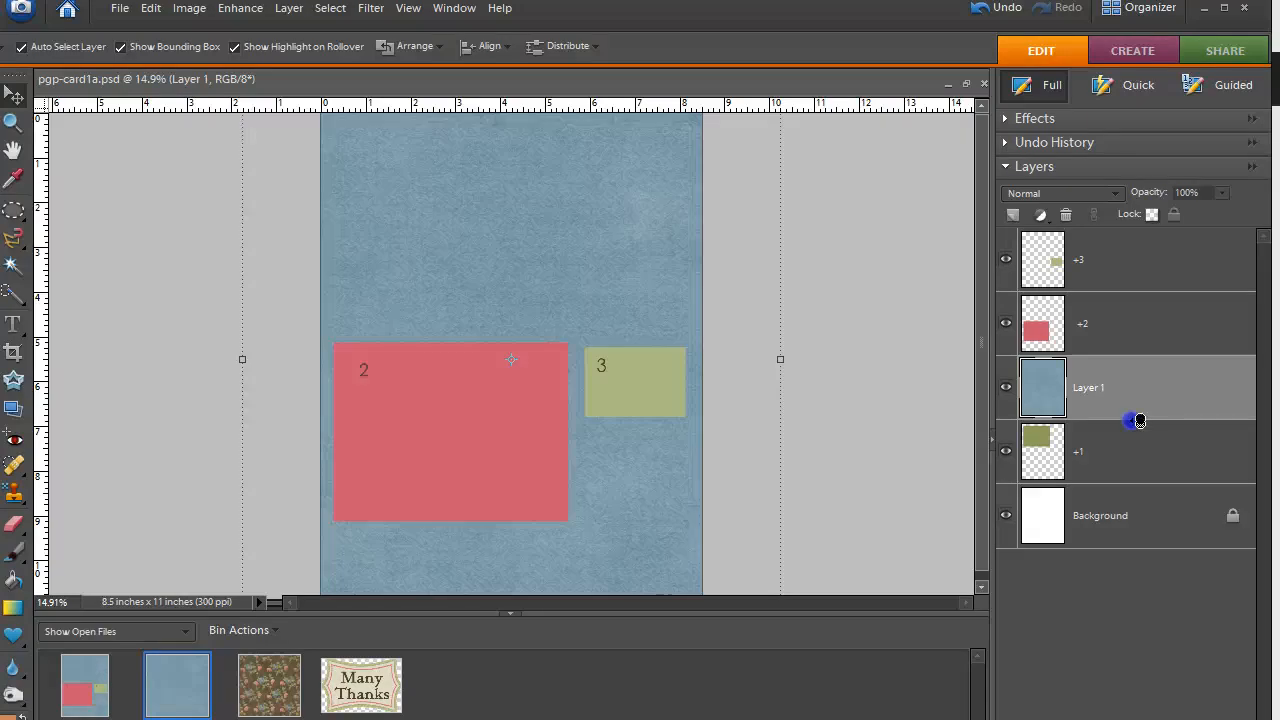
pyautogui.keyDown('alt'); pyautogui.click(1138, 420); pyautogui.keyUp('alt')
pyautogui.click(1108, 400)
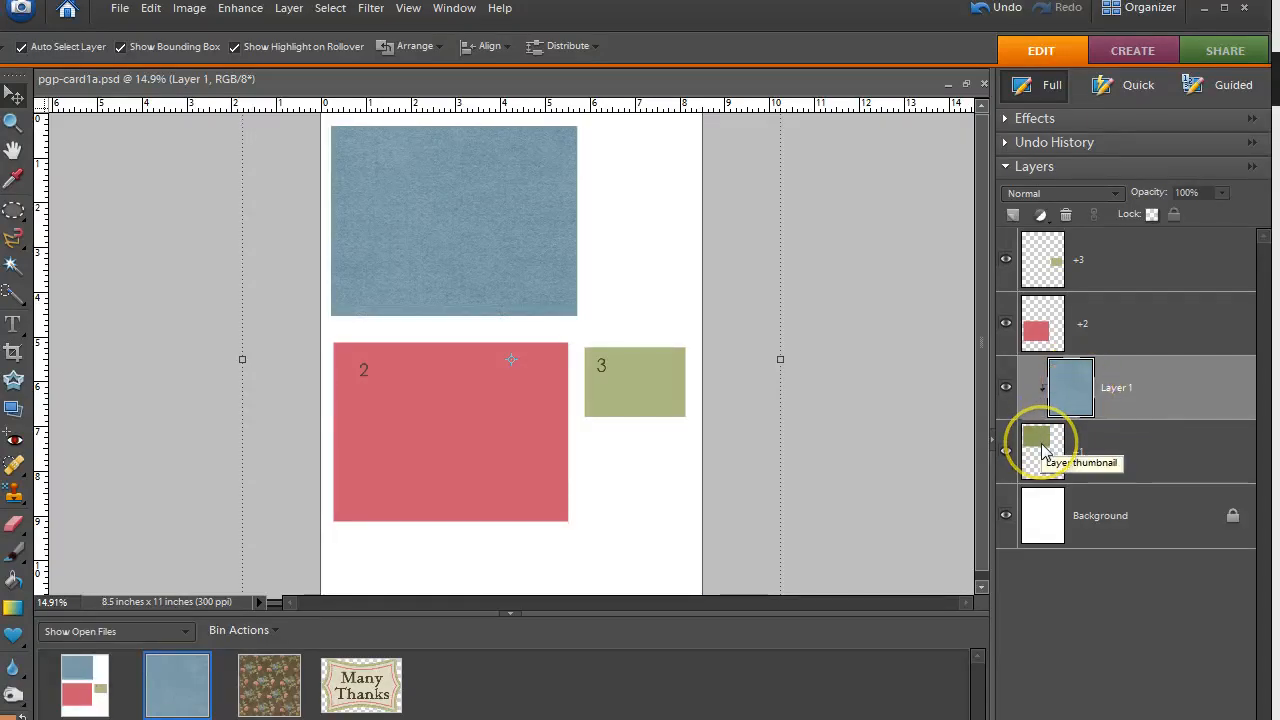
pyautogui.moveTo(1108, 371); pyautogui.dragTo(1040, 397)
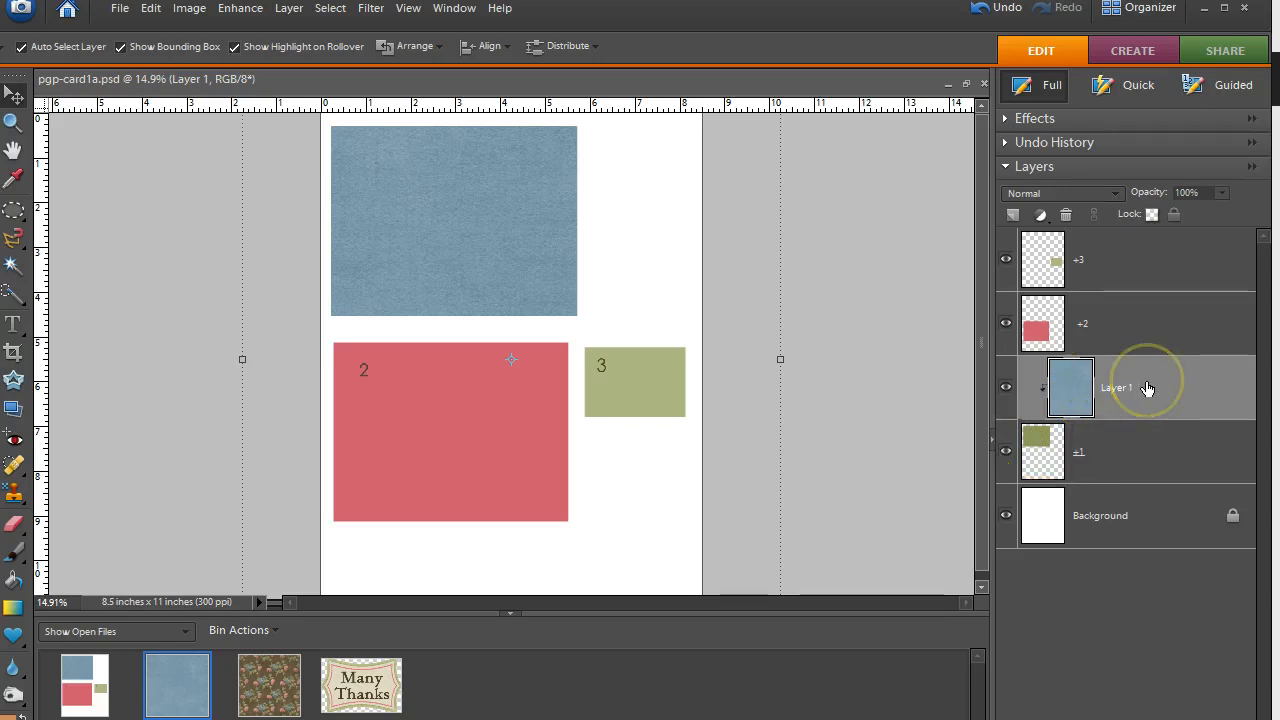
pyautogui.click(1135, 386)
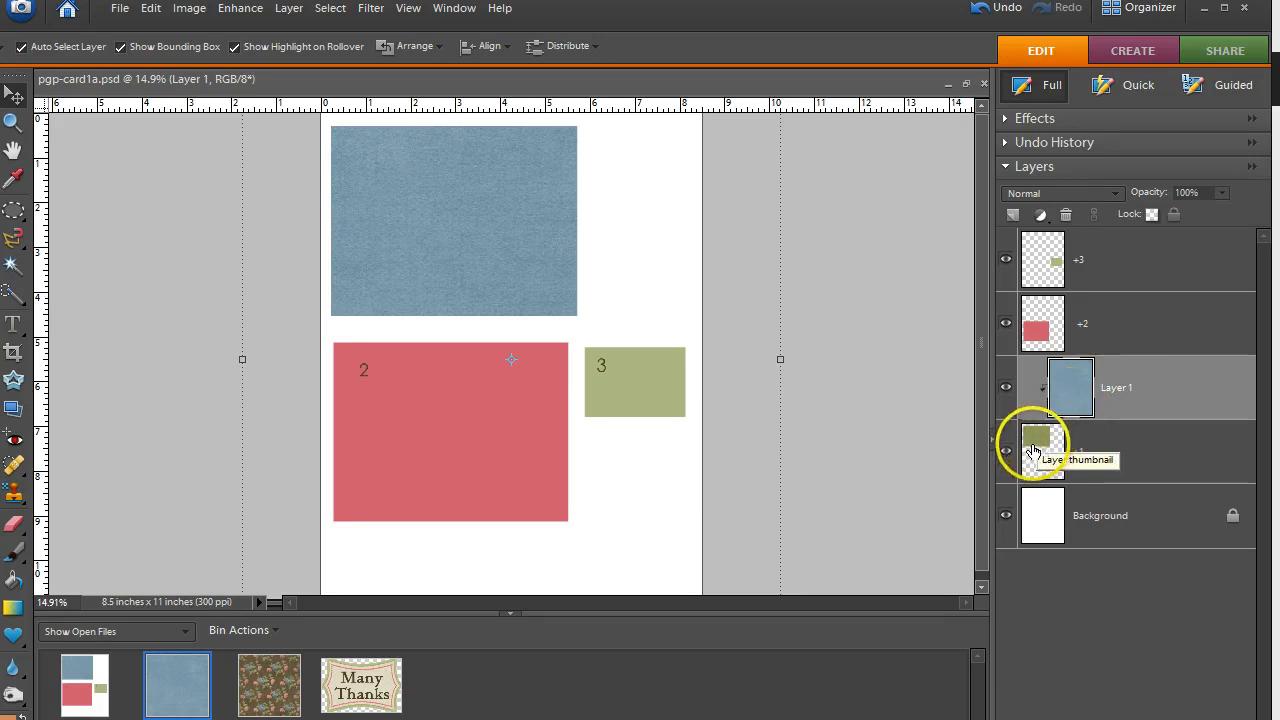
# Copy the brown floral paper from pgp-hhkit1_pp2.jpg into the card template, directly above the +2 layer.
pyautogui.click(440, 434)
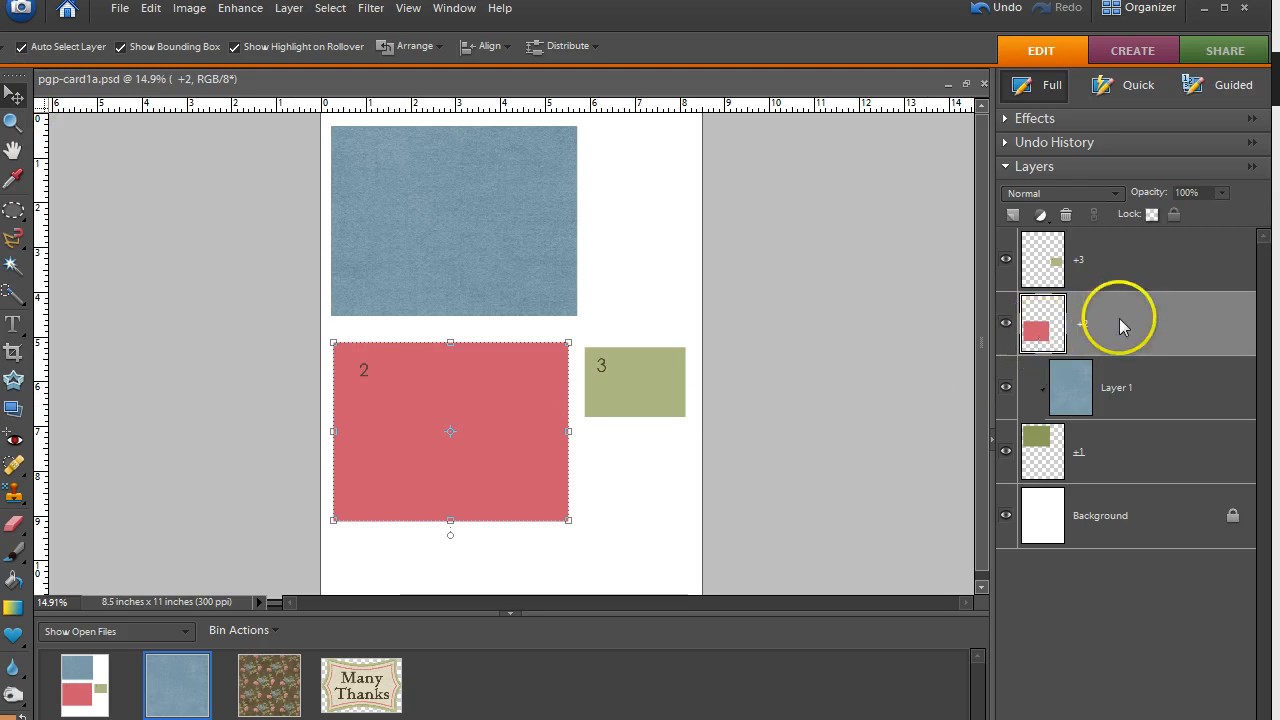
pyautogui.doubleClick(272, 688)
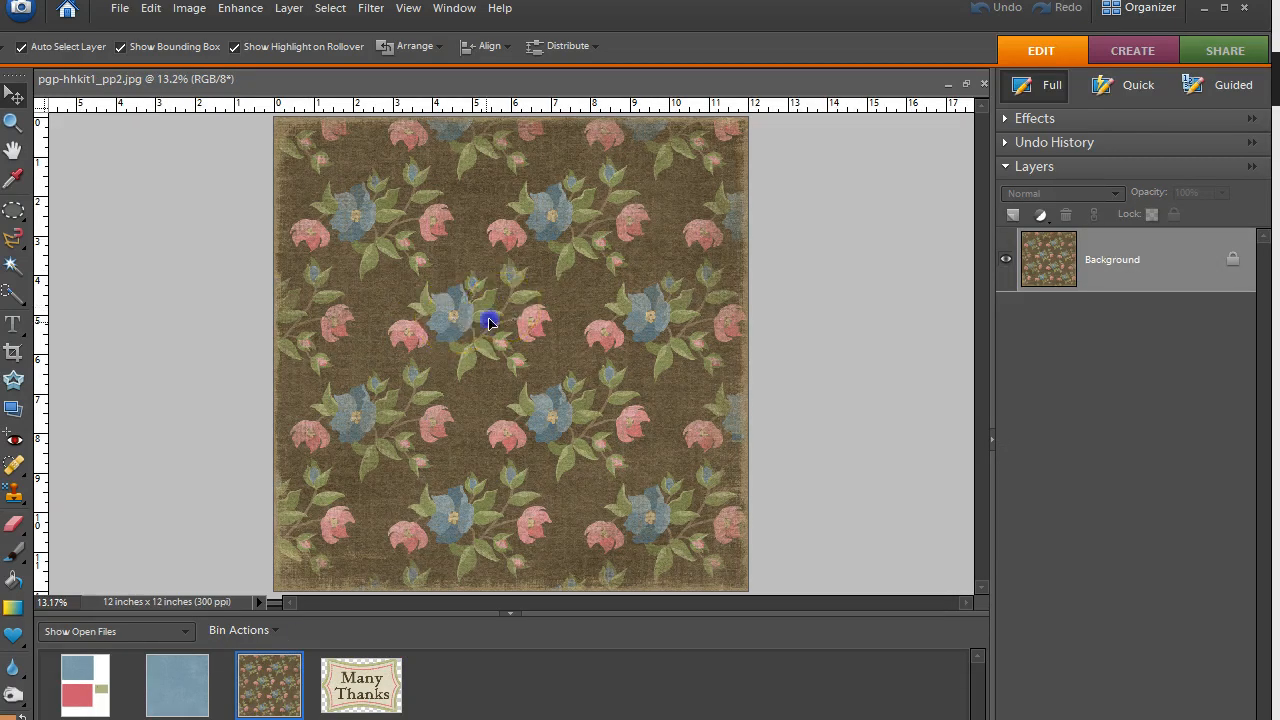
pyautogui.moveTo(184, 610); pyautogui.dragTo(85, 680)
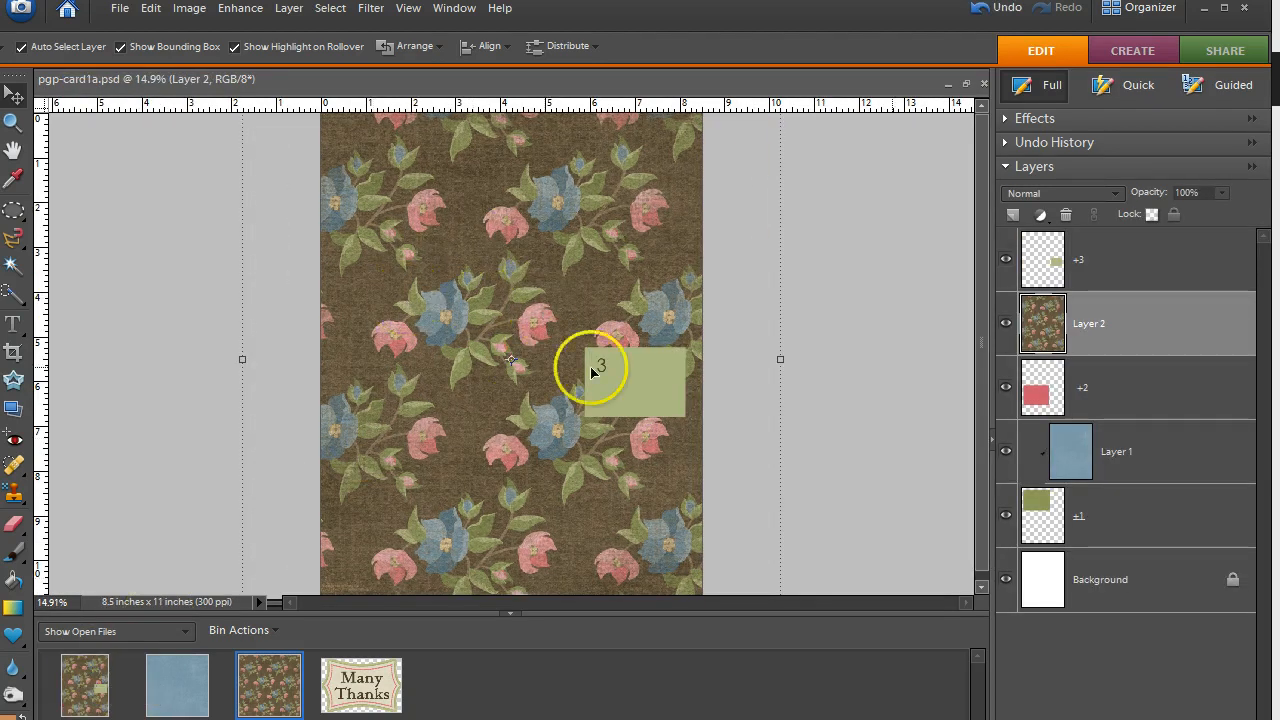
# Clip the floral paper to the +2 shape and shift it so a whole blue flower sits inside the rectangle.
pyautogui.moveTo(1105, 325)
pyautogui.mouseDown()
pyautogui.moveTo(1114, 271)
pyautogui.moveTo(1109, 386)
pyautogui.moveTo(1135, 378)
pyautogui.moveTo(1108, 400)
pyautogui.moveTo(1131, 354)
pyautogui.moveTo(1129, 366)
pyautogui.mouseUp()
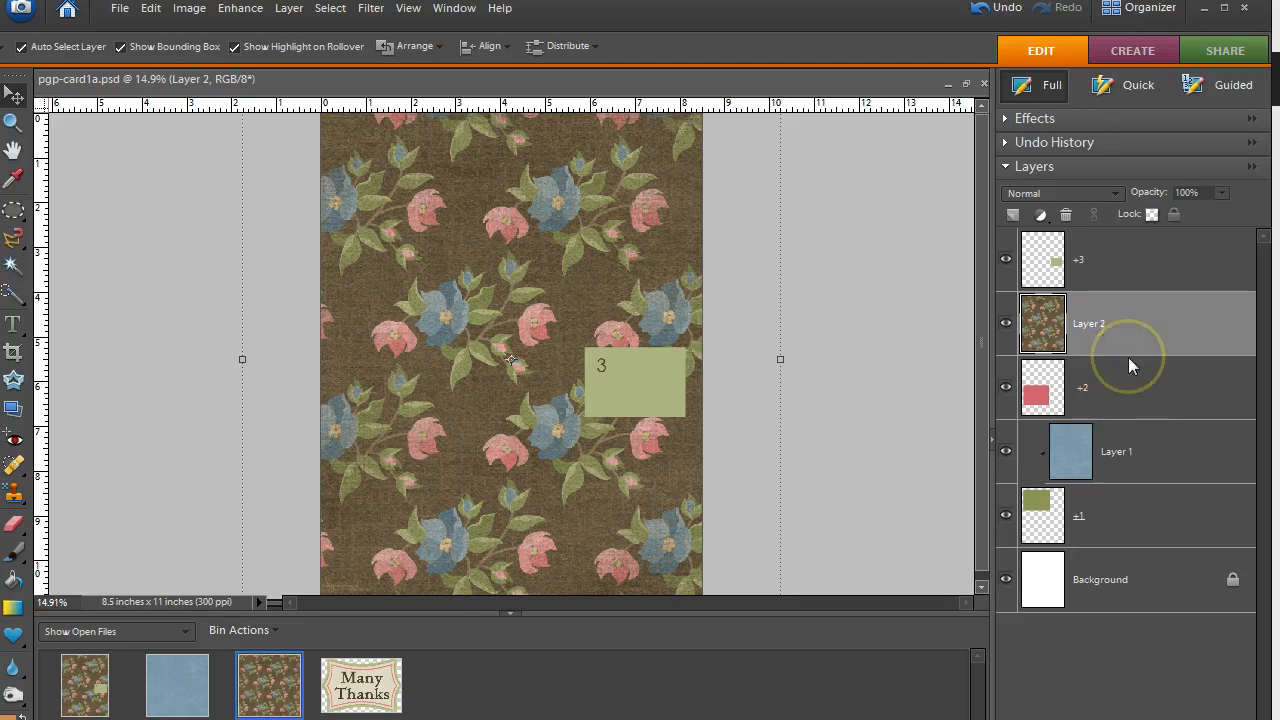
pyautogui.keyDown('alt'); pyautogui.click(1132, 355); pyautogui.keyUp('alt')
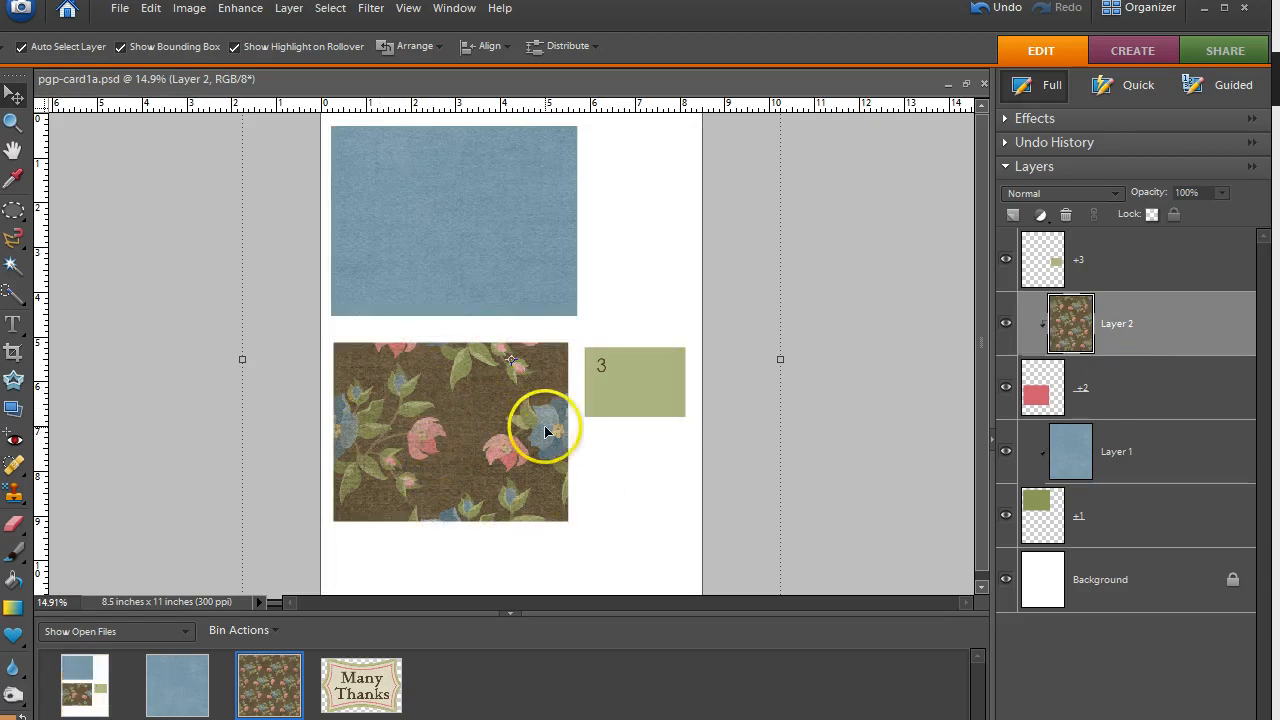
pyautogui.moveTo(545, 432); pyautogui.dragTo(463, 458)
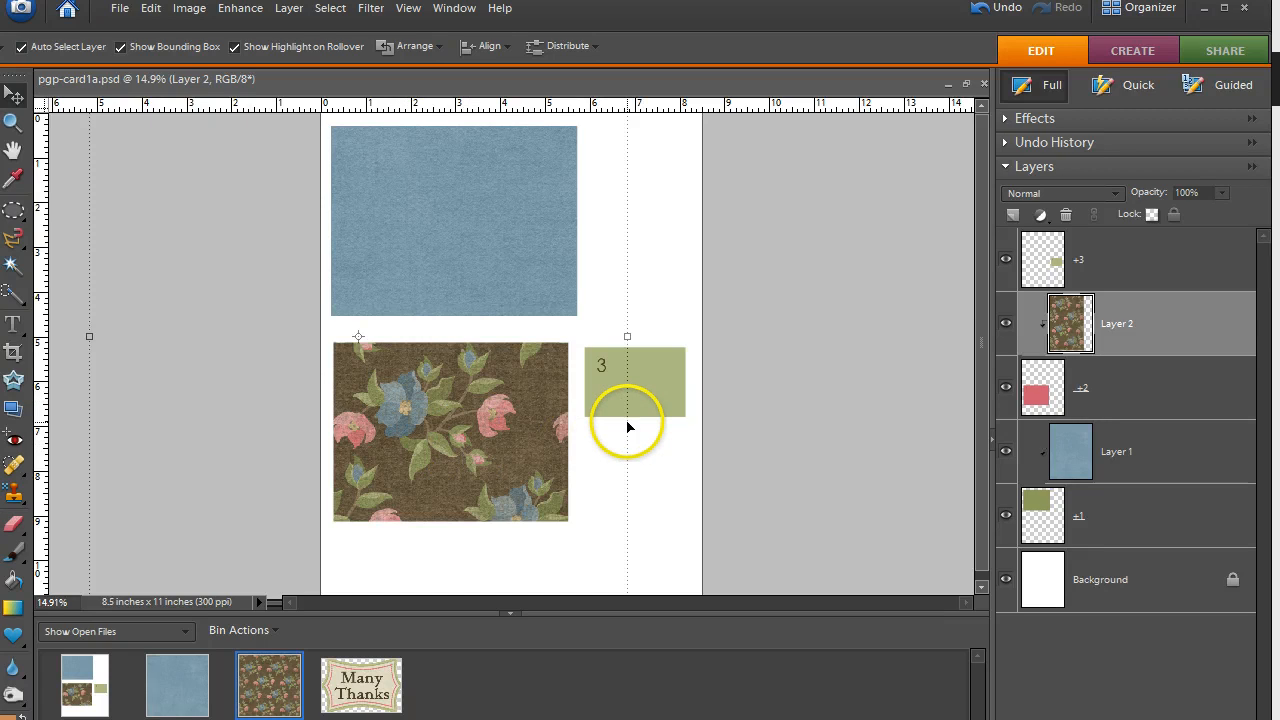
# Copy the blue paper into the card template above the +3 layer and clip it to that shape.
pyautogui.click(660, 376)
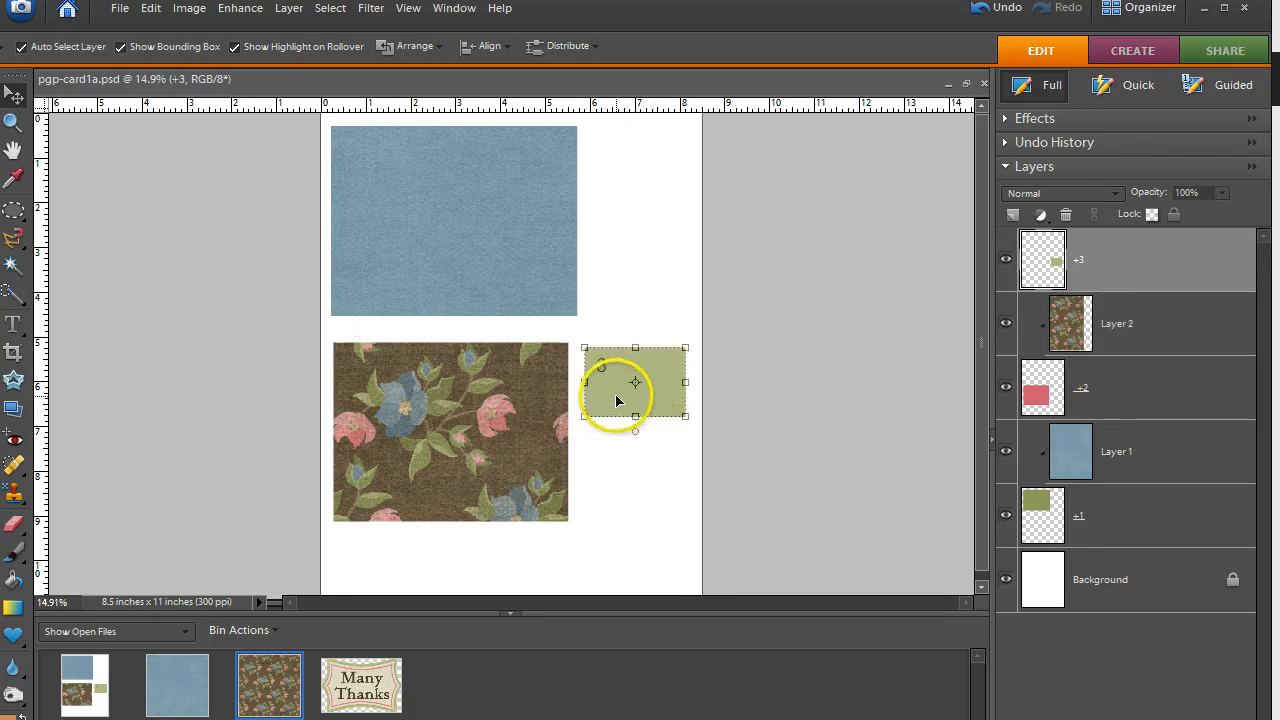
pyautogui.click(657, 391)
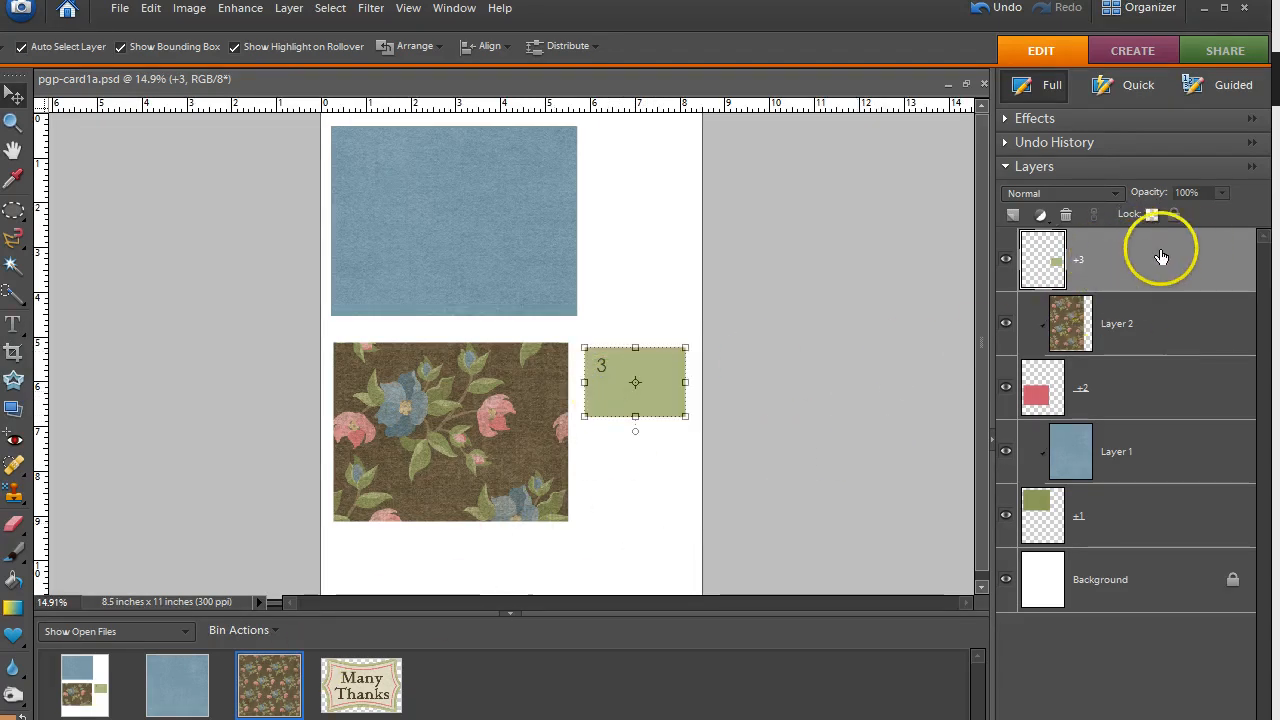
pyautogui.click(193, 690)
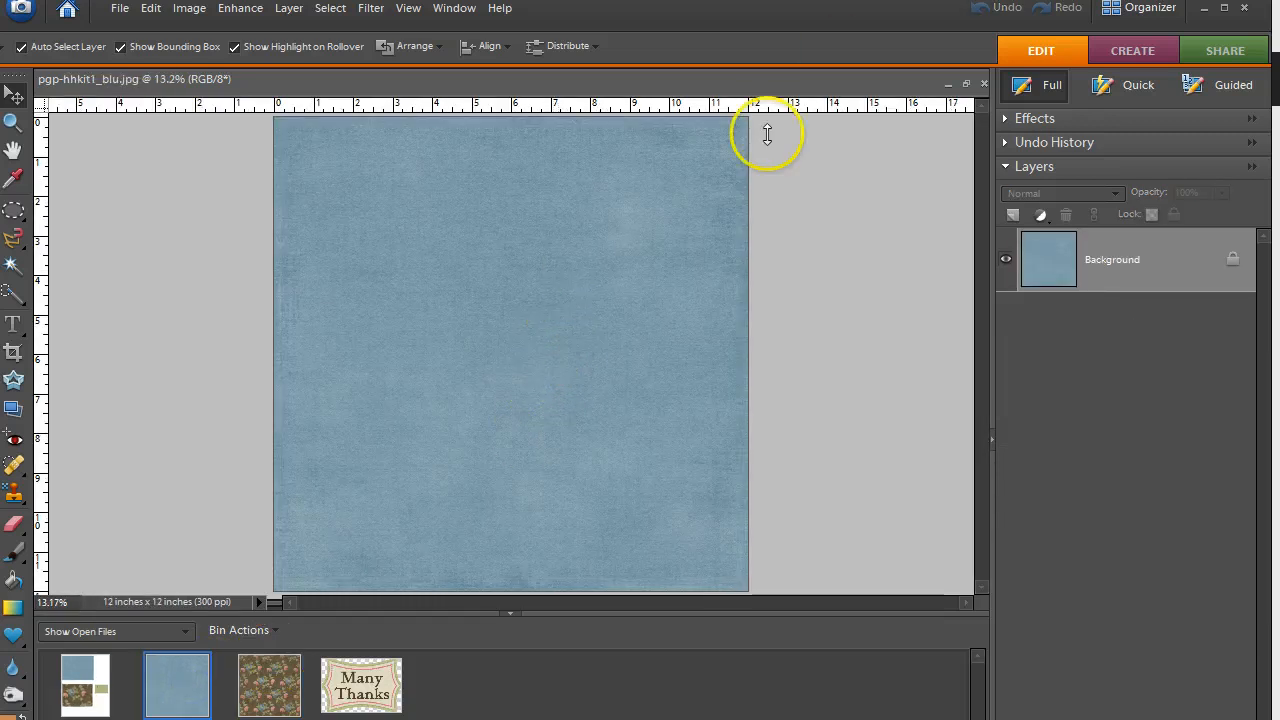
pyautogui.click(494, 418)
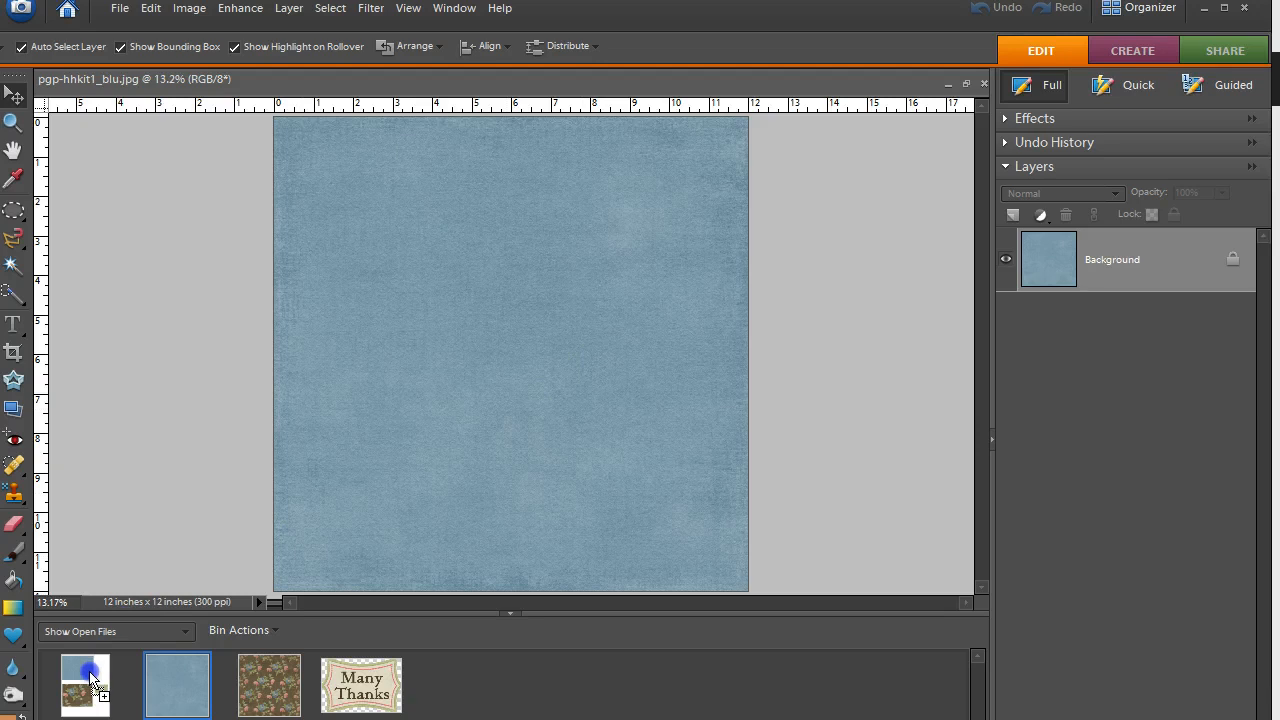
pyautogui.moveTo(90, 678); pyautogui.dragTo(88, 682)
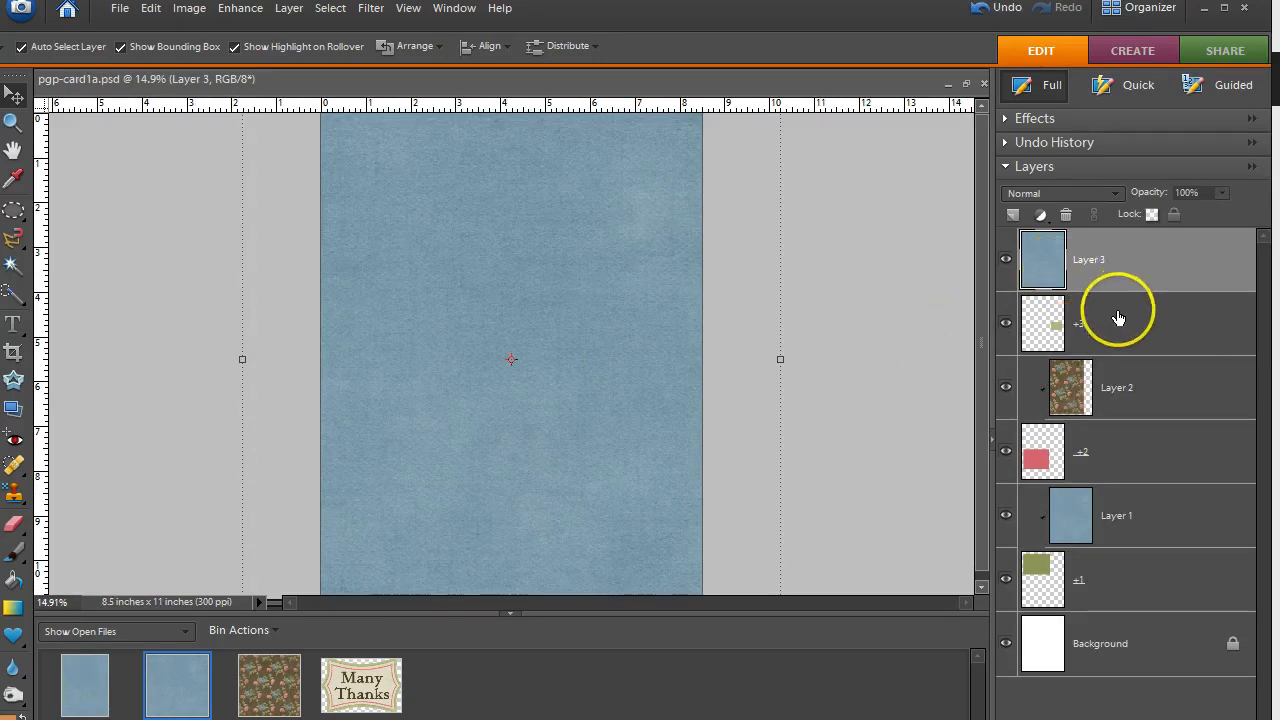
pyautogui.keyDown('alt'); pyautogui.click(1168, 294); pyautogui.keyUp('alt')
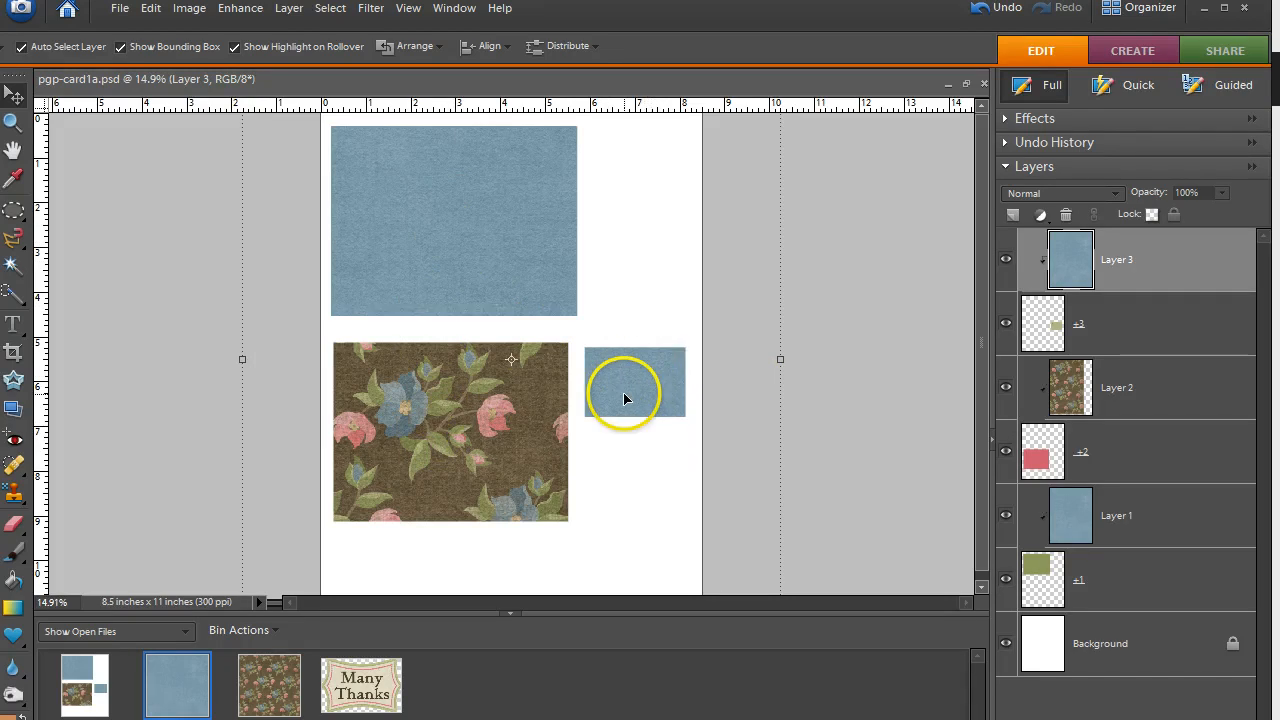
# Copy the Many Thanks label from pgp-hhsent_lab2.png into the card template and center it over the small blue rectangle.
pyautogui.click(366, 691)
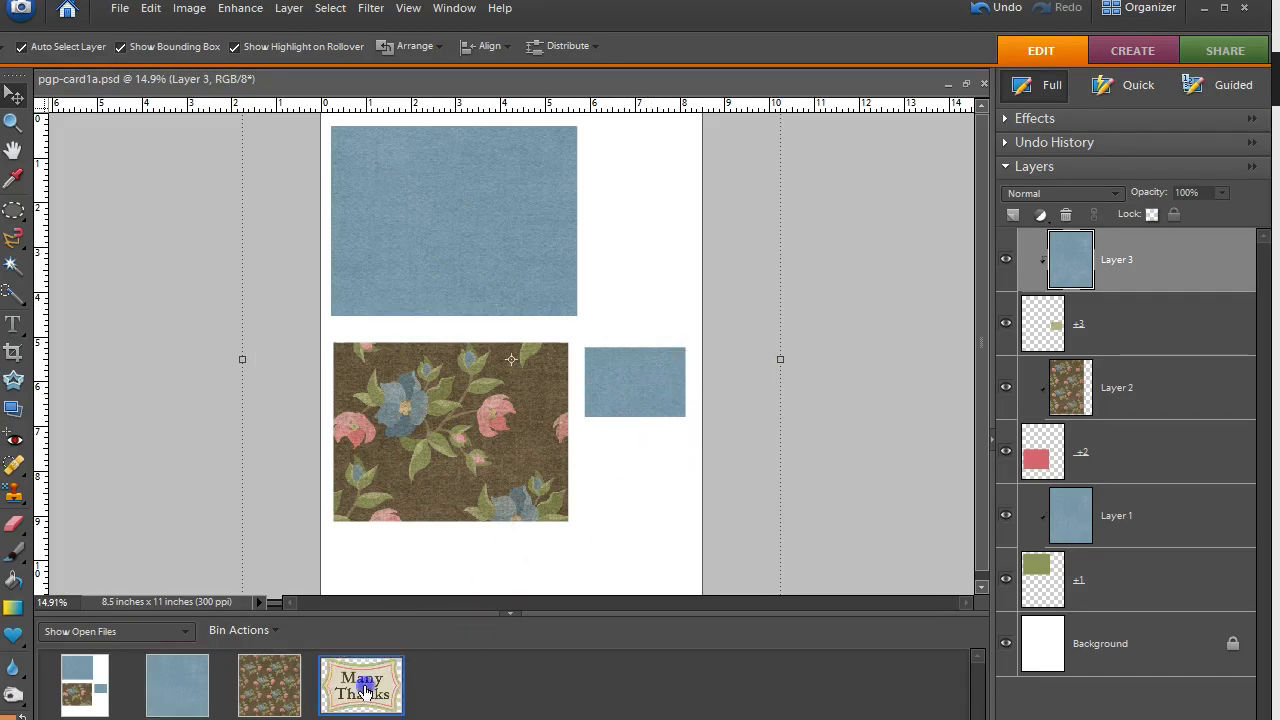
pyautogui.click(366, 690)
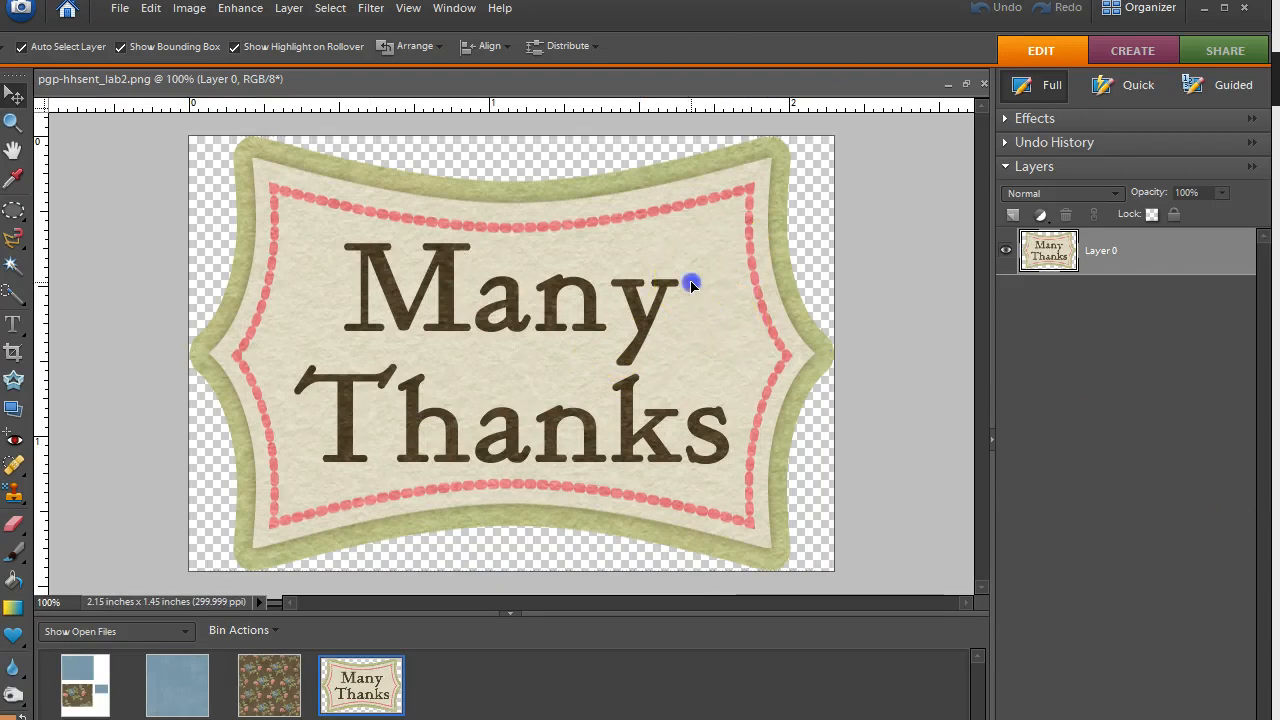
pyautogui.moveTo(691, 285); pyautogui.dragTo(82, 677)
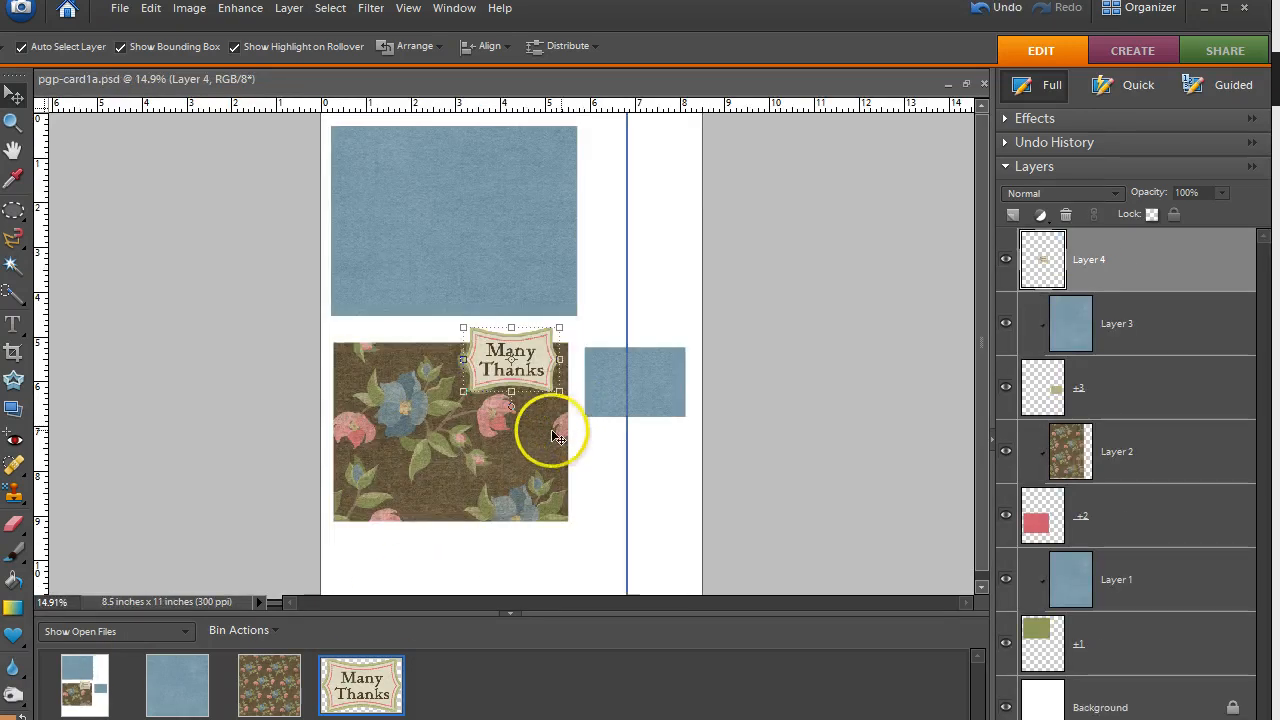
pyautogui.moveTo(541, 369); pyautogui.dragTo(667, 388)
pyautogui.click(798, 411)
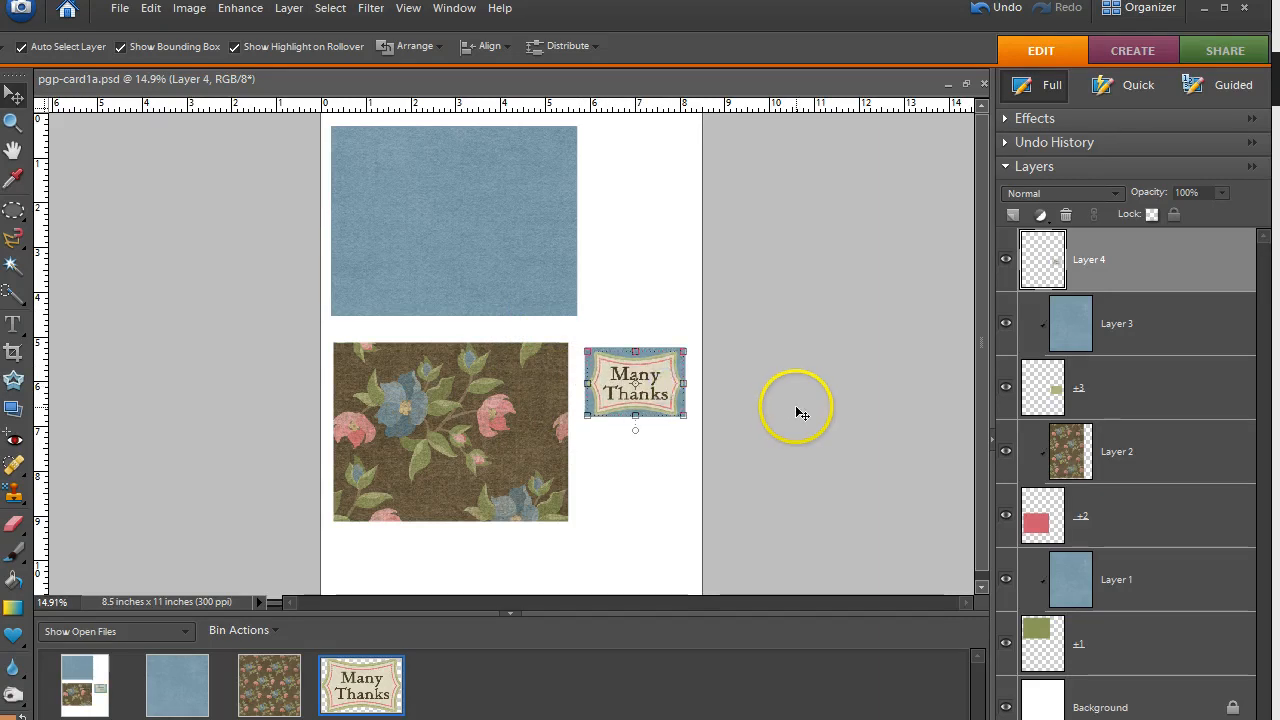
pyautogui.click(787, 419)
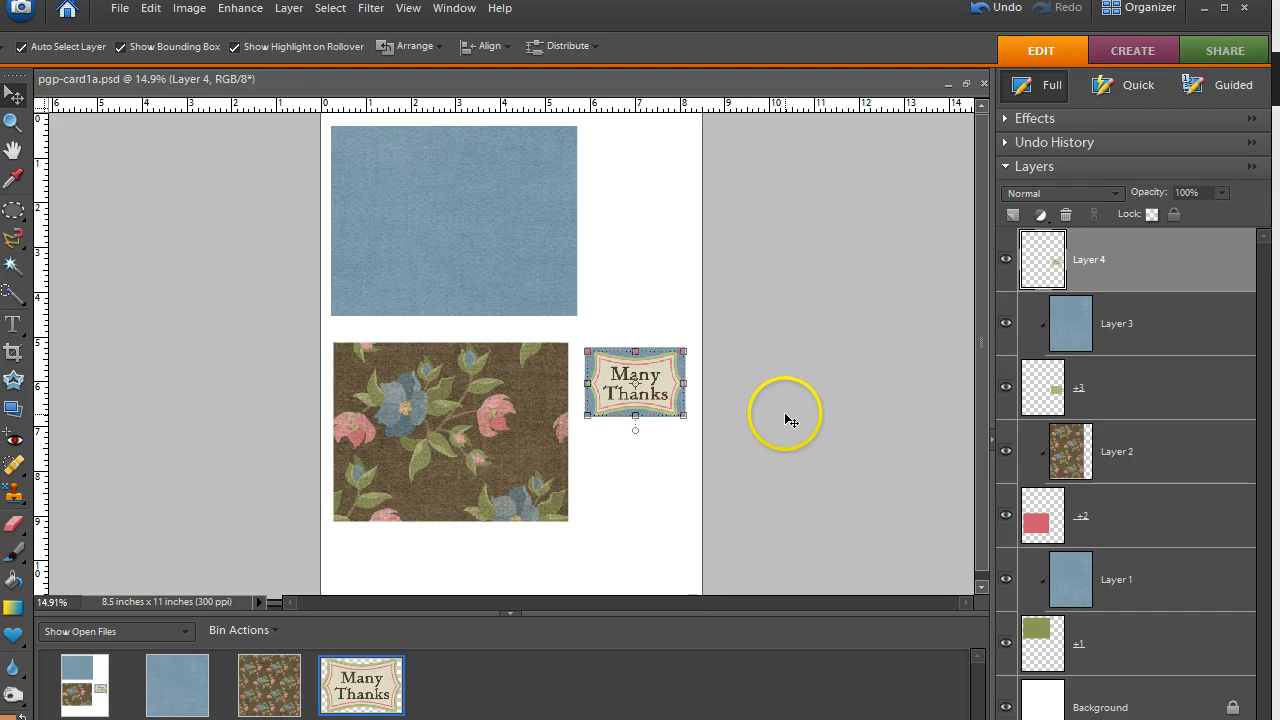
pyautogui.scroll(3, 785, 420)
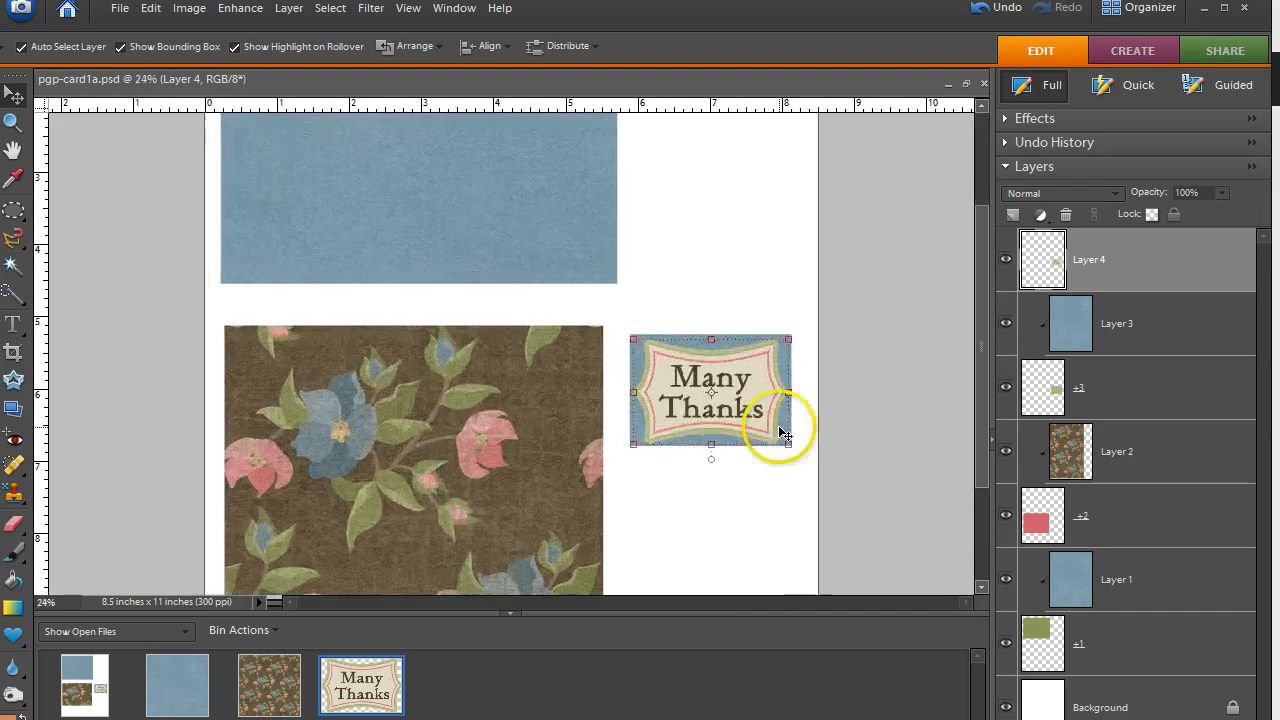
# Nudge the Many Thanks label slightly within the small blue rectangle.
pyautogui.scroll(2, 880, 432)
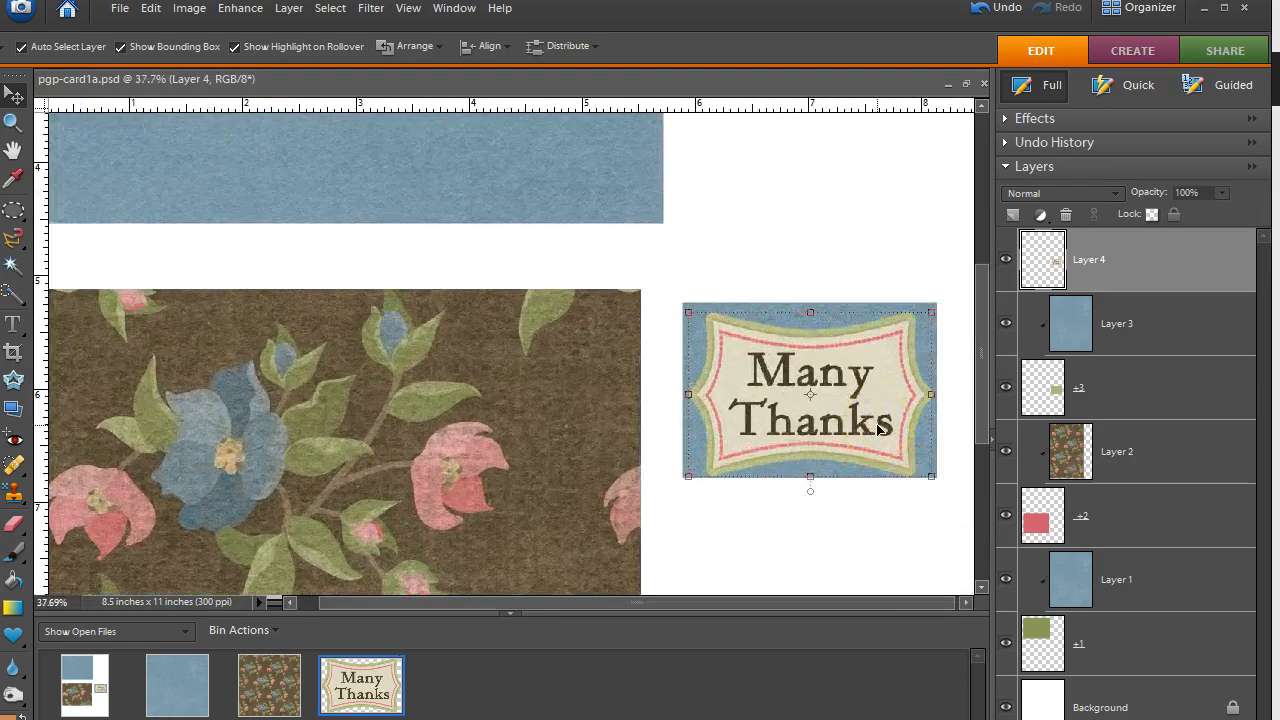
pyautogui.scroll(1, 880, 430)
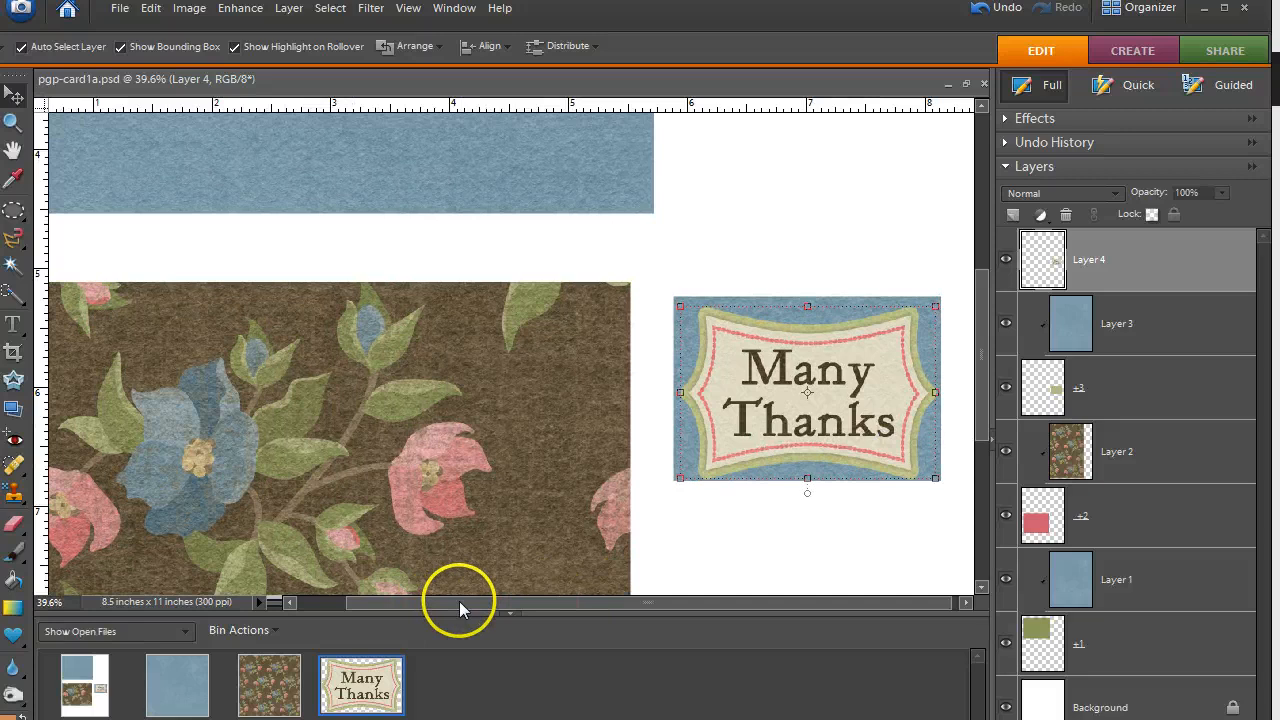
pyautogui.moveTo(457, 600); pyautogui.dragTo(483, 612)
pyautogui.scroll(1, 711, 563)
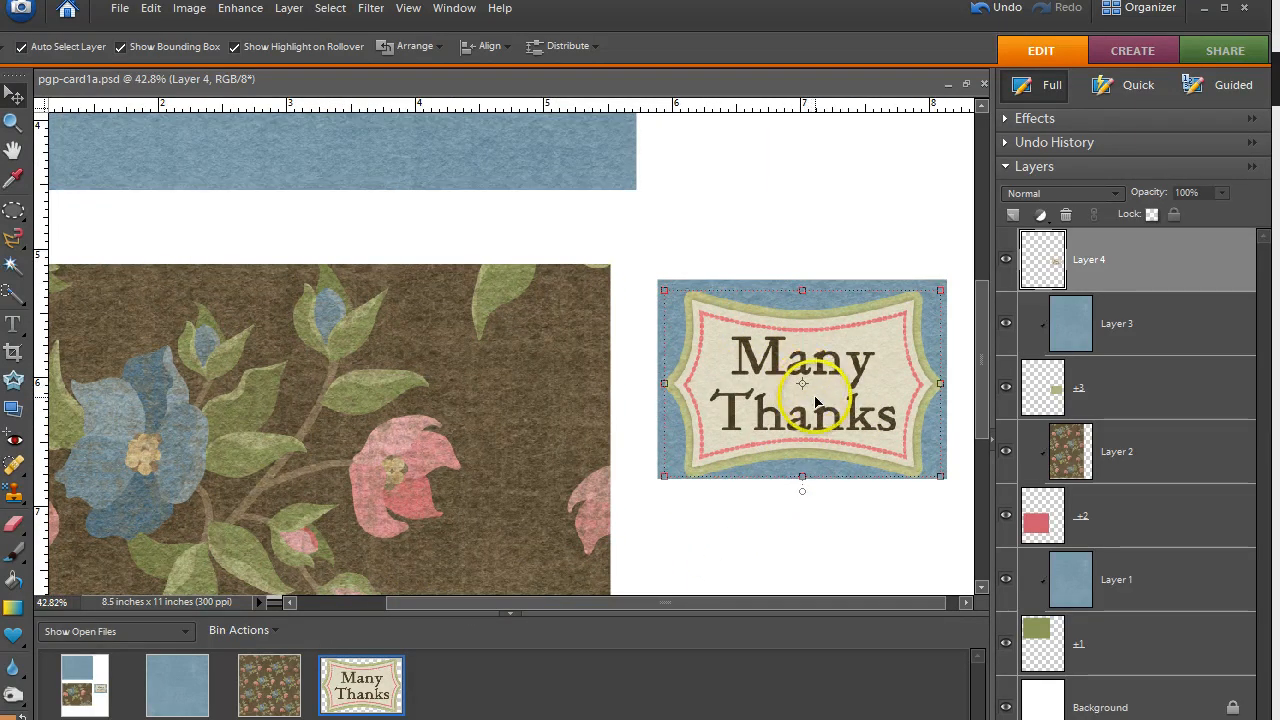
pyautogui.moveTo(816, 400); pyautogui.dragTo(811, 397)
pyautogui.moveTo(986, 397); pyautogui.dragTo(733, 399)
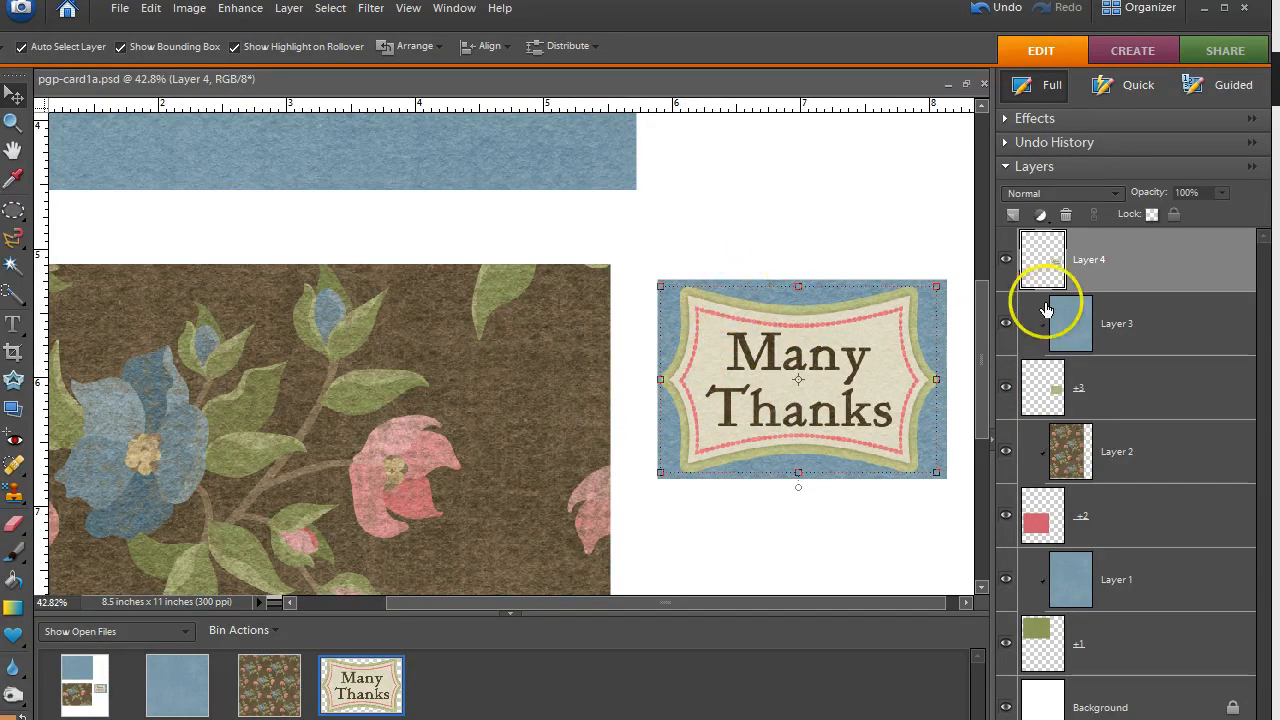
# Align the Many Thanks label in Layer 4 with the +3 shape by their vertical centers and horizontal centers.
pyautogui.click(1129, 267)
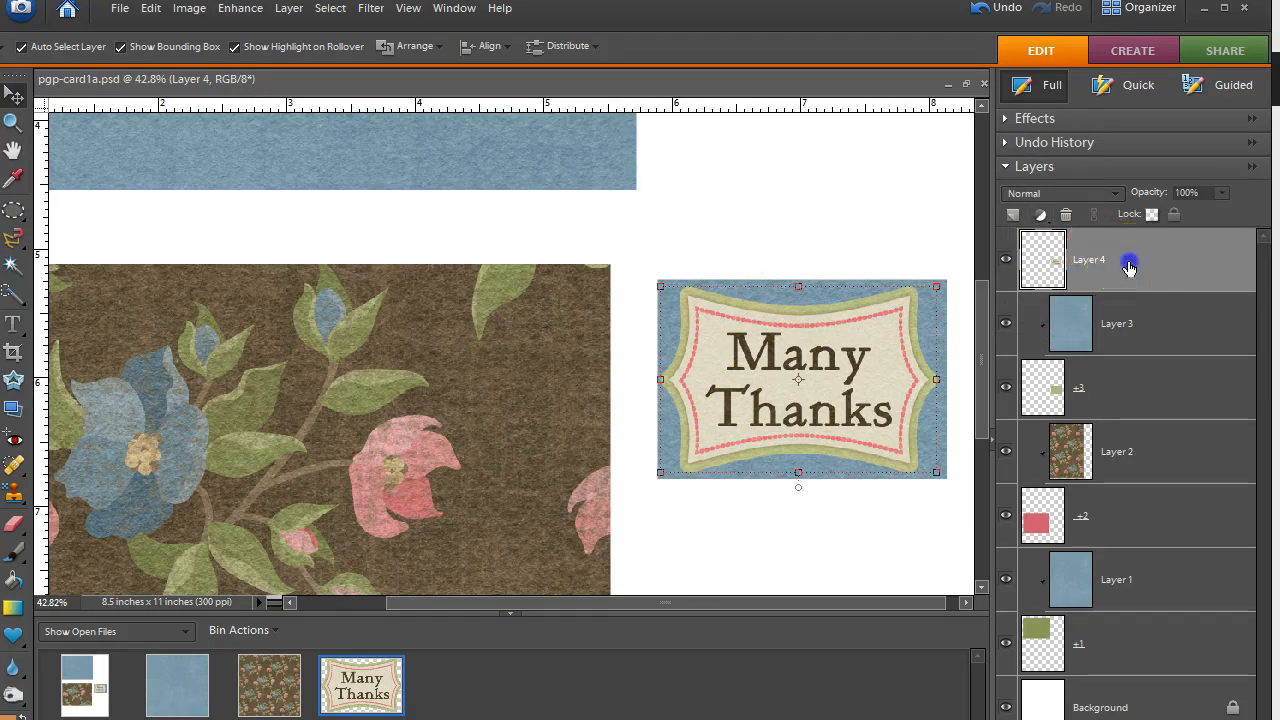
pyautogui.keyDown('ctrl'); pyautogui.click(1150, 388); pyautogui.keyUp('ctrl')
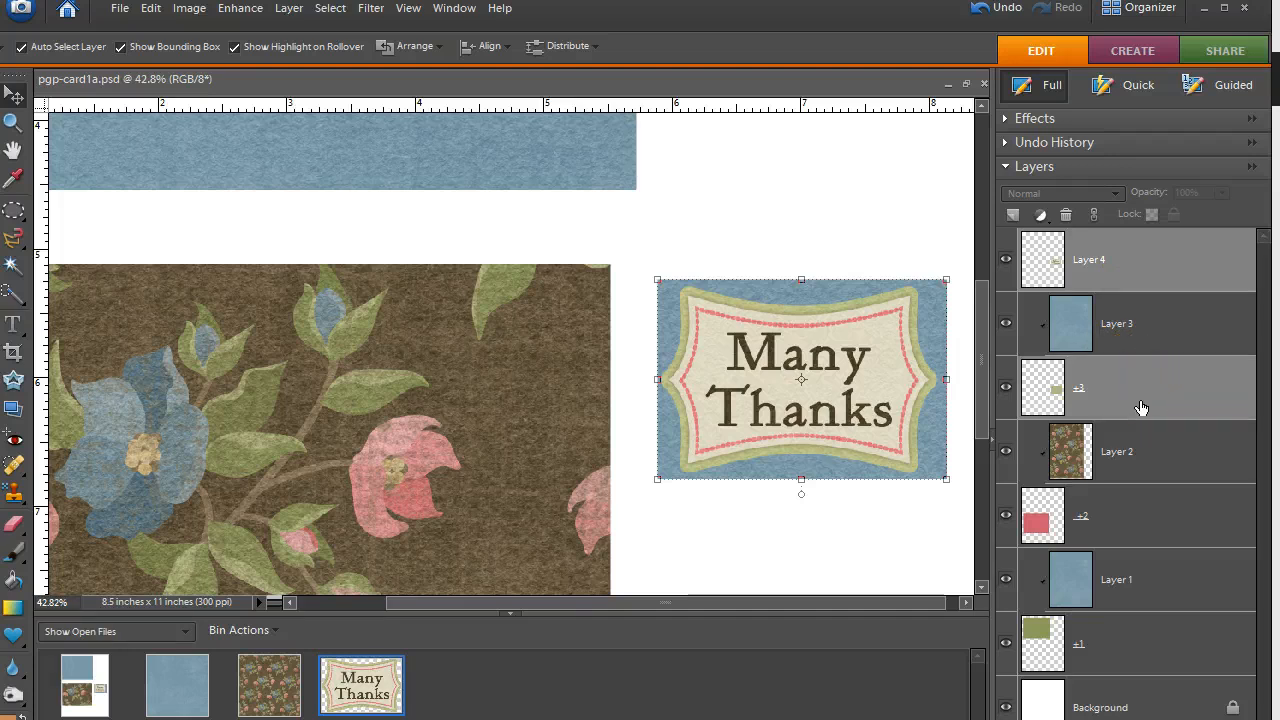
pyautogui.click(492, 46)
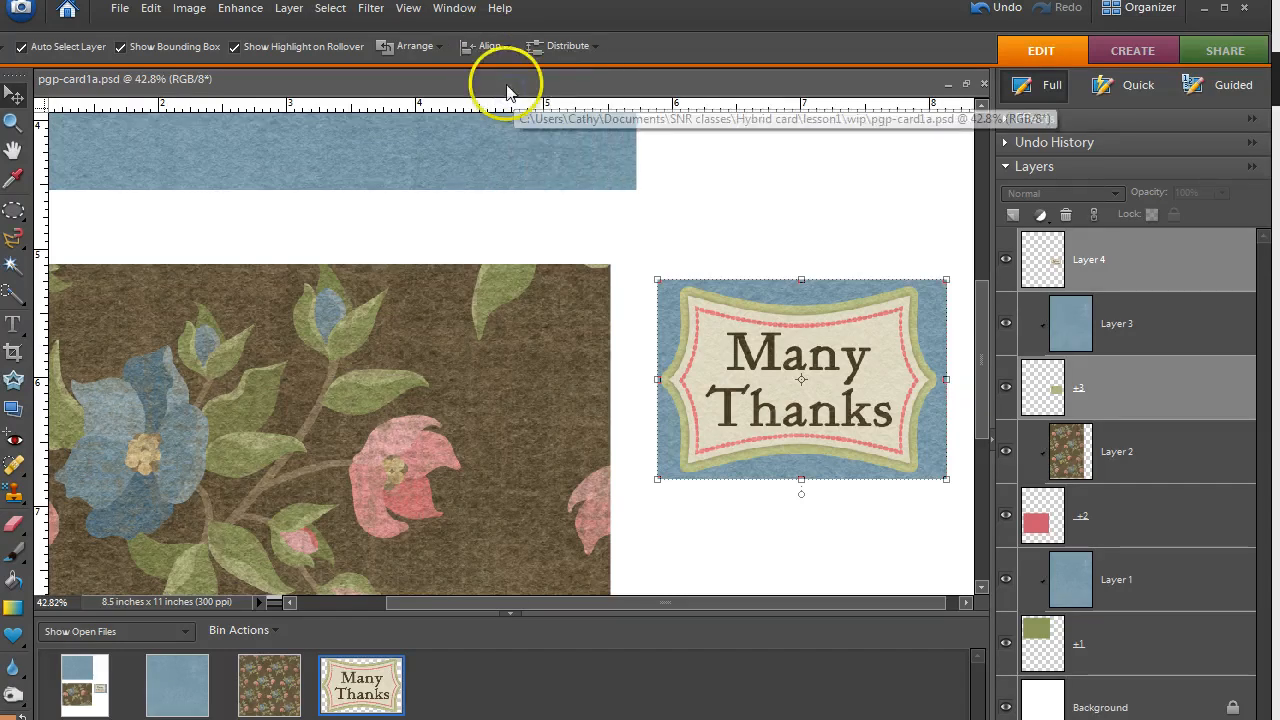
pyautogui.click(492, 45)
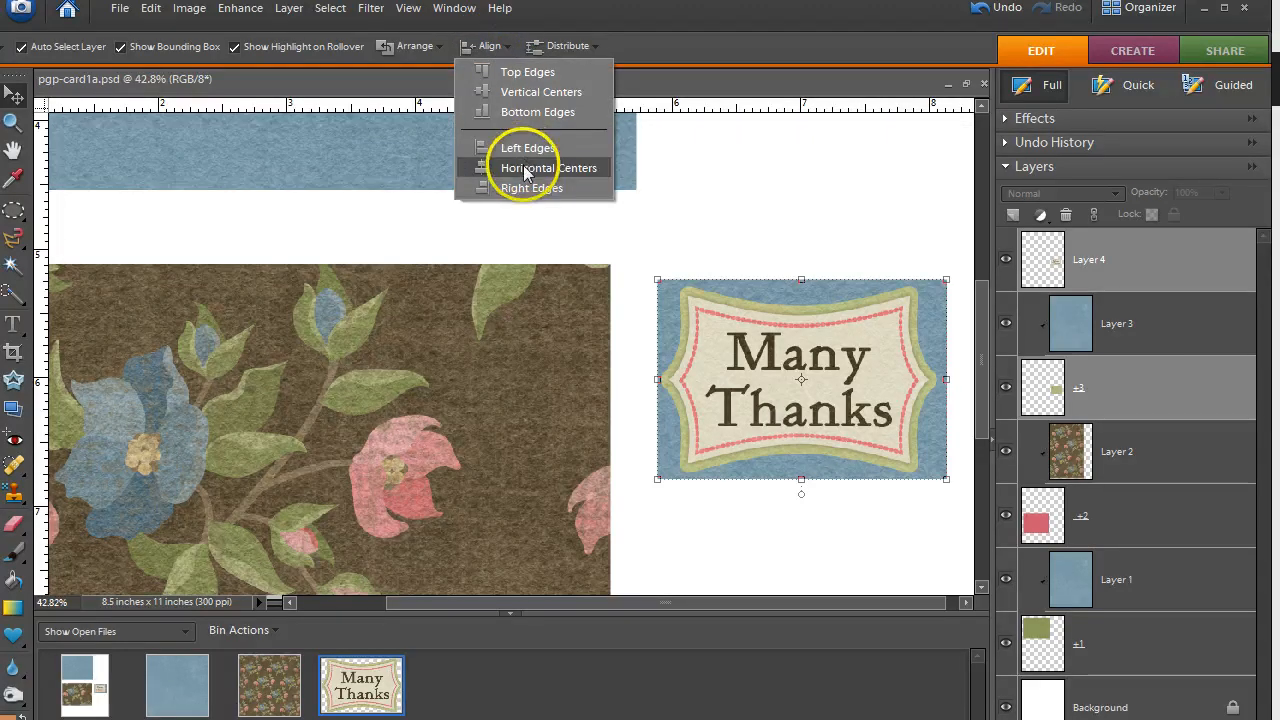
pyautogui.click(525, 170)
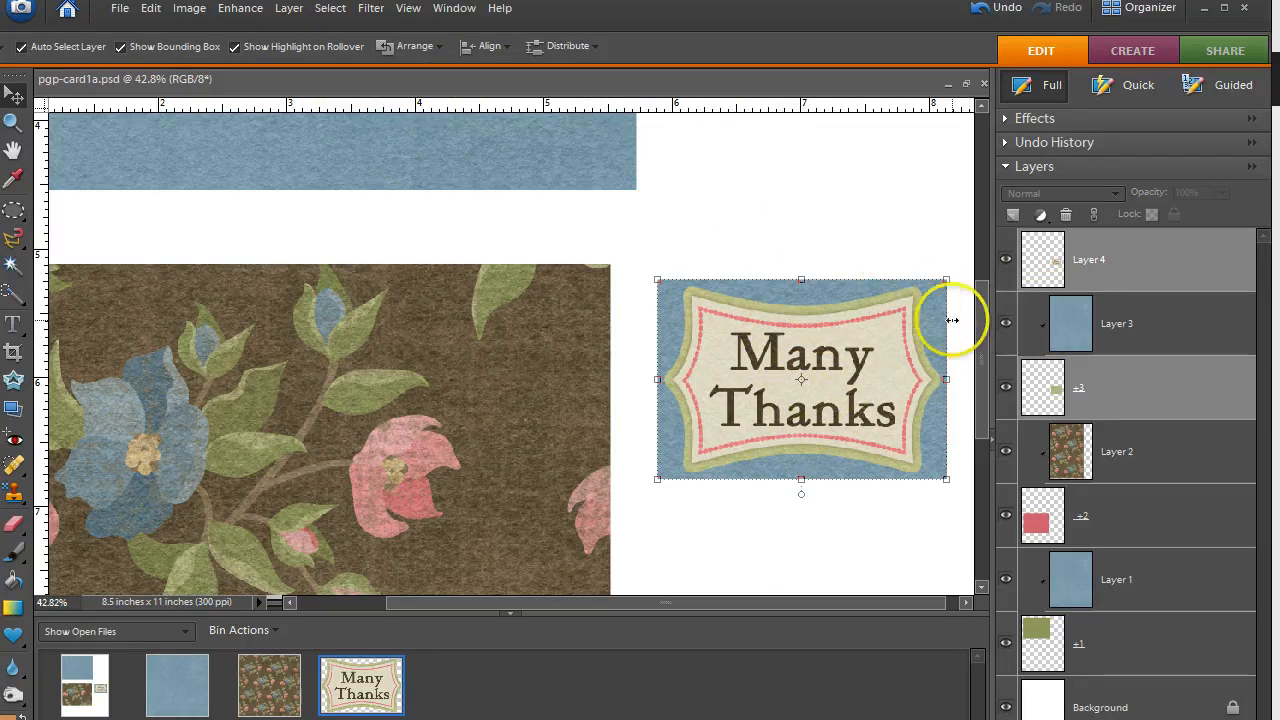
# Try aligning Layer 4, the Layer 3 paper and the +3 shape together by vertical centers and horizontal centers.
pyautogui.click(1184, 260)
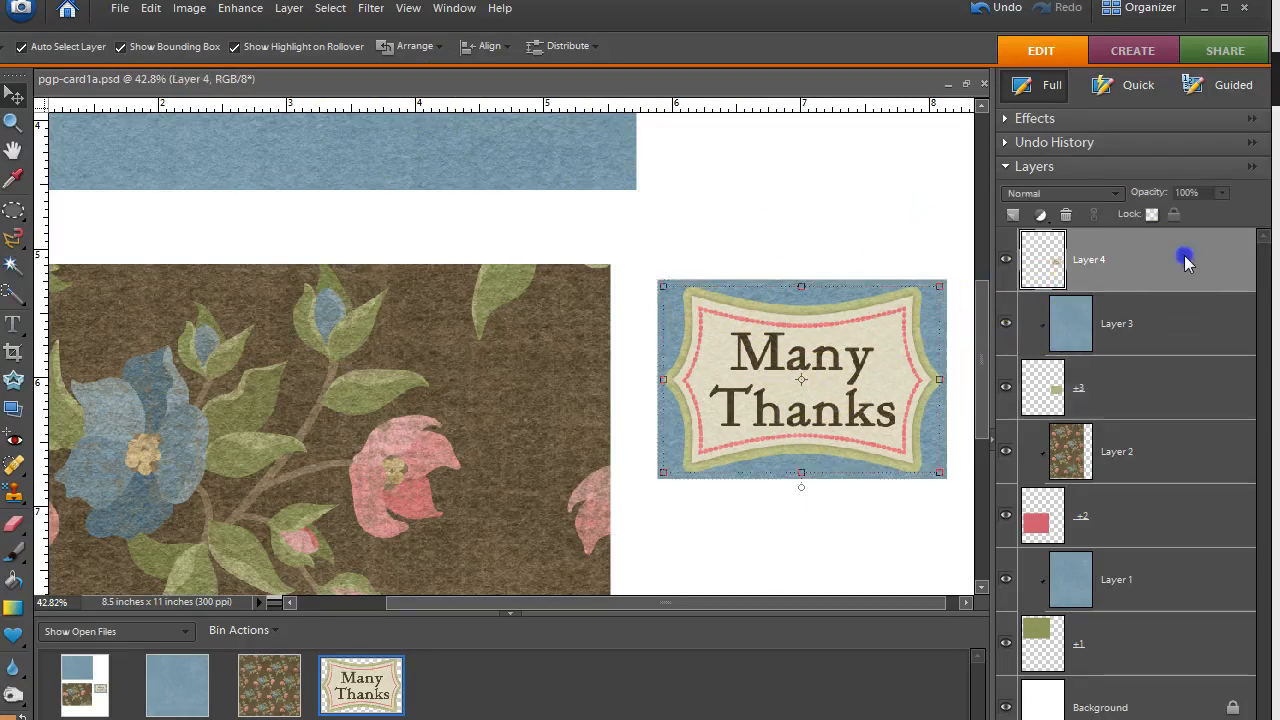
pyautogui.keyDown('shift'); pyautogui.click(1185, 392); pyautogui.keyUp('shift')
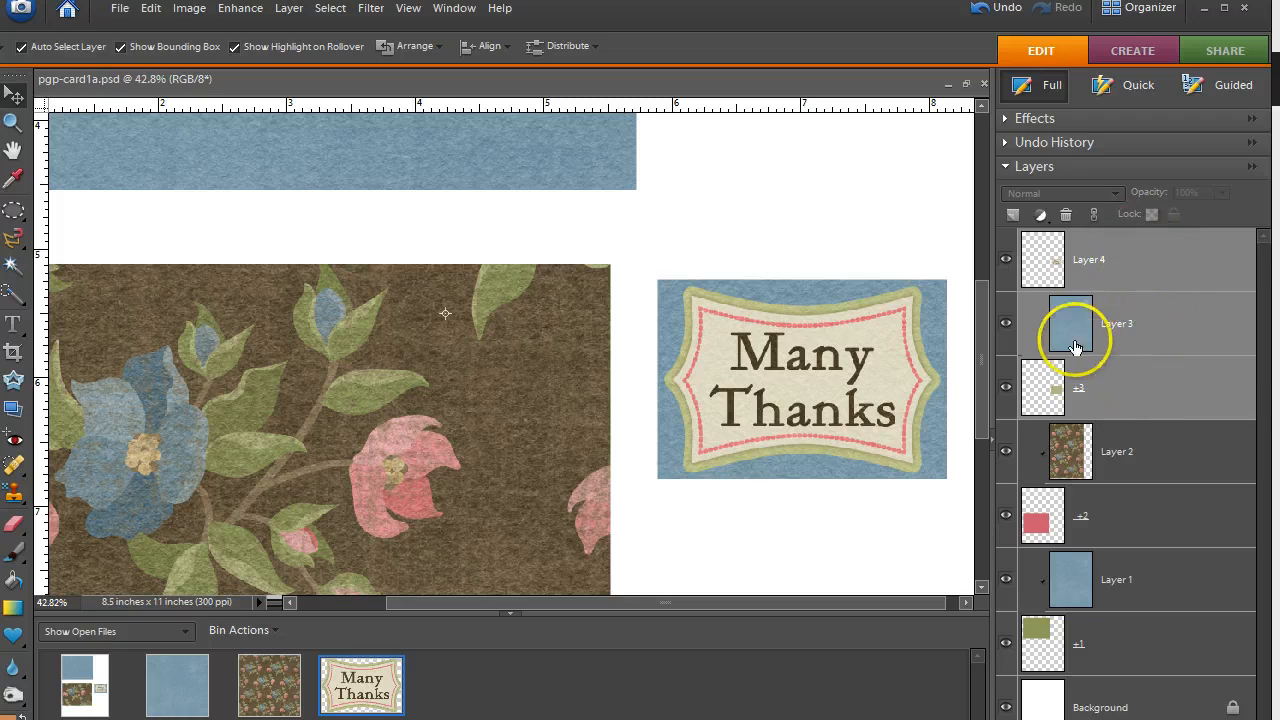
pyautogui.click(504, 45)
pyautogui.click(506, 90)
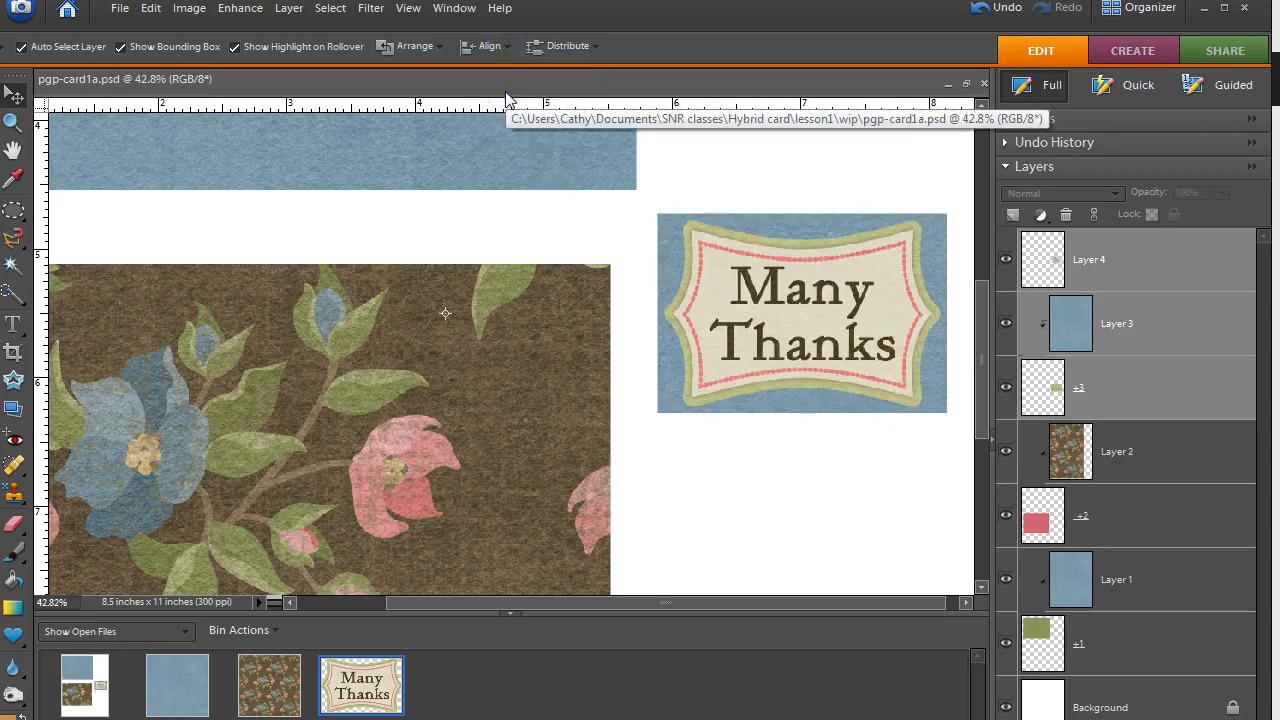
pyautogui.click(506, 46)
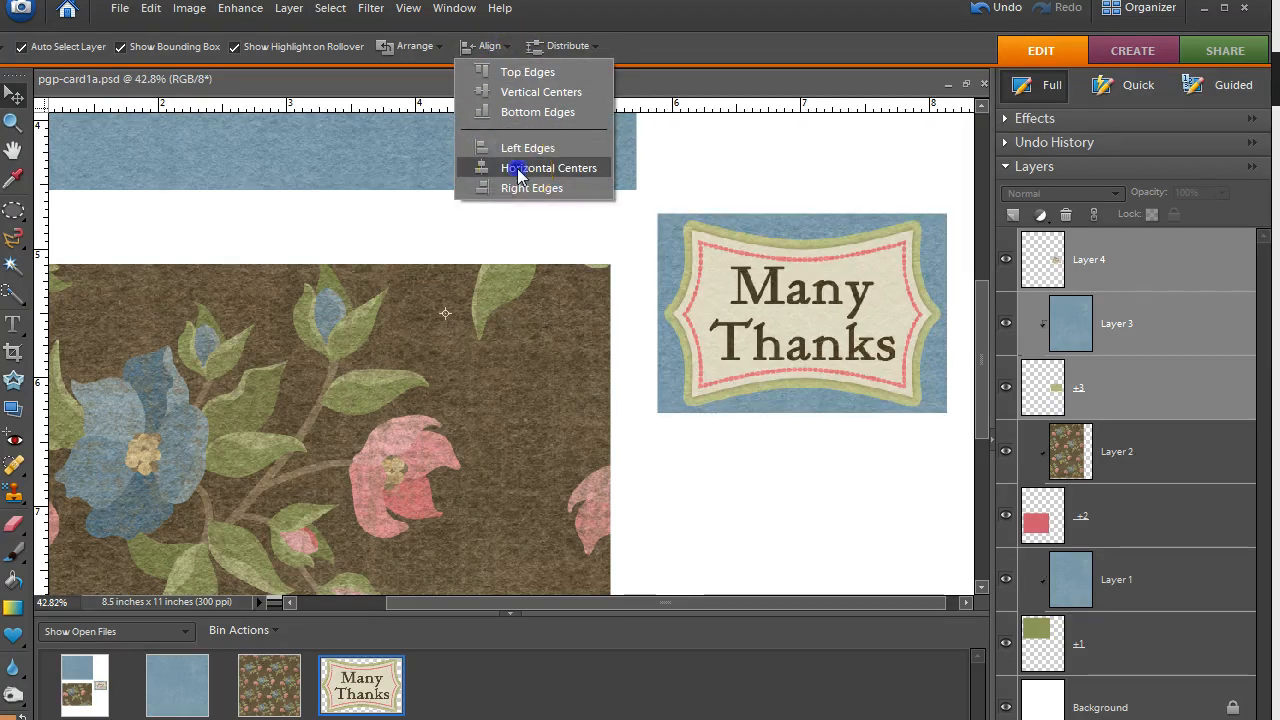
pyautogui.click(516, 168)
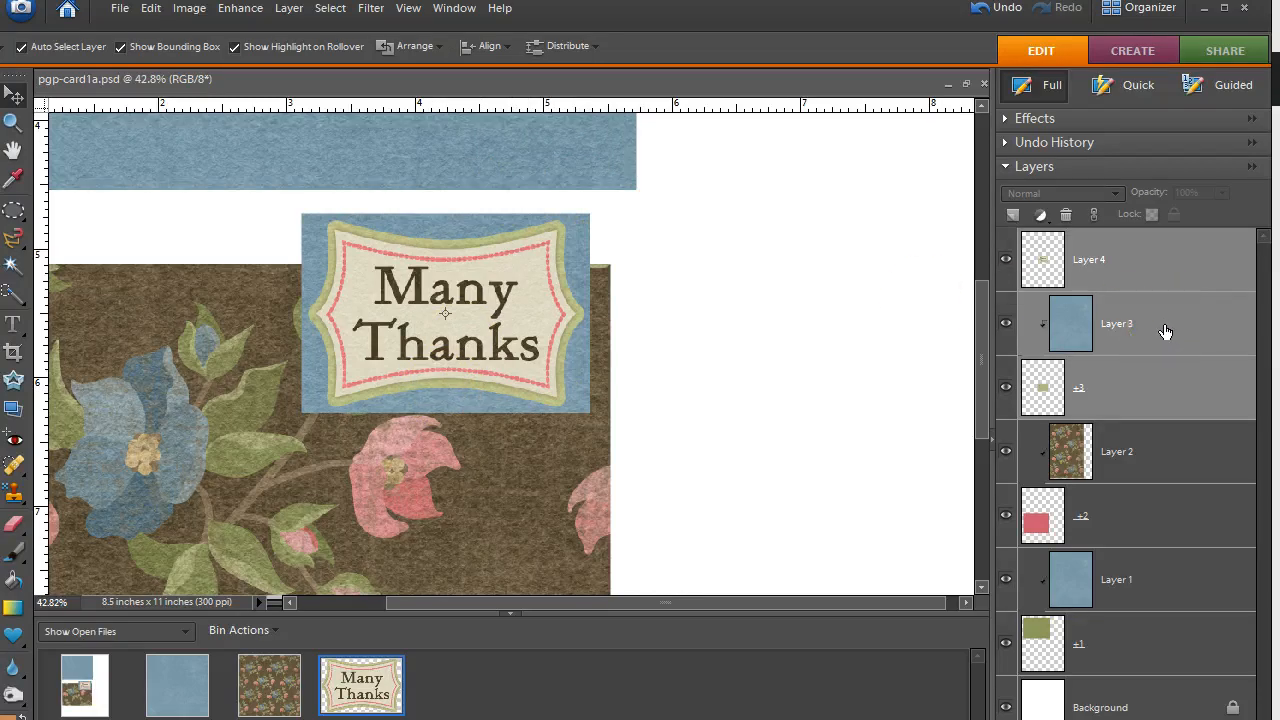
# Select only Layer 4 and the +3 shape, leaving out the Layer 3 paper between them.
pyautogui.moveTo(1165, 331); pyautogui.dragTo(1135, 324)
pyautogui.click(1144, 260)
pyautogui.moveTo(1155, 366); pyautogui.dragTo(1151, 408)
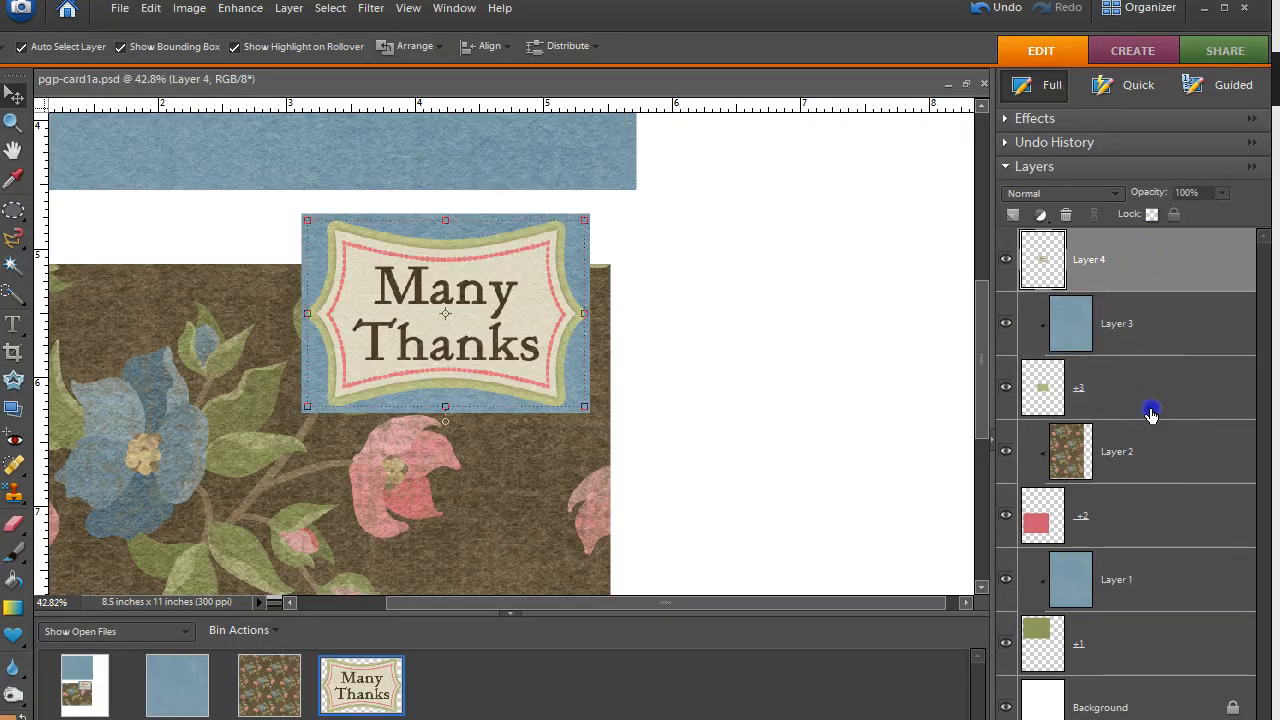
pyautogui.keyDown('ctrl'); pyautogui.click(1151, 408); pyautogui.keyUp('ctrl')
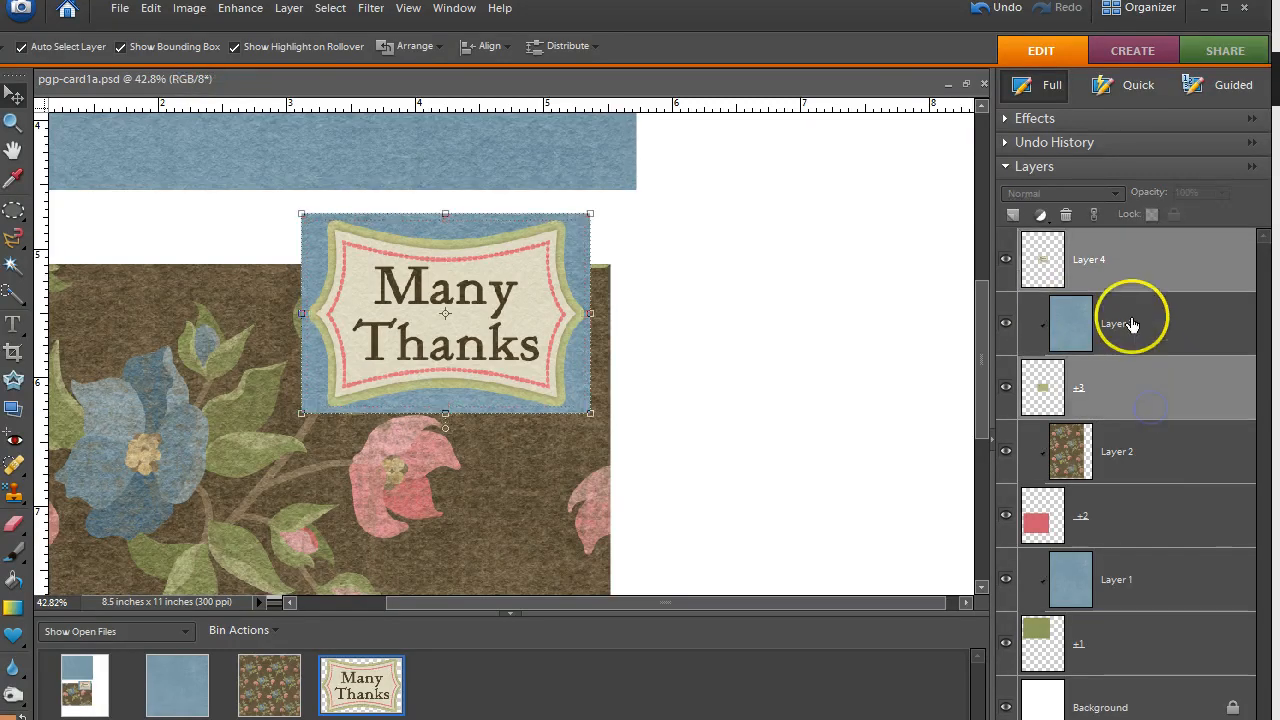
# Revert the card in the undo history to the first Align Horizontal Centers state and deselect the label layers.
pyautogui.click(1005, 146)
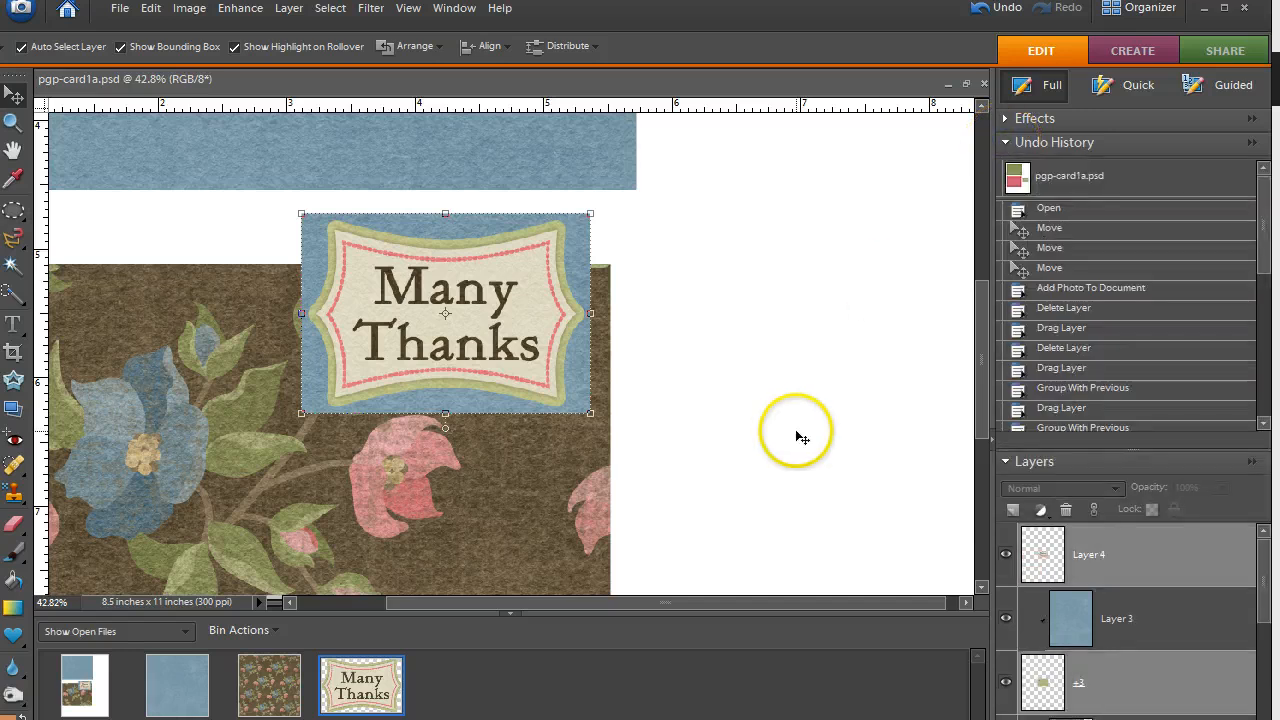
pyautogui.scroll(-5, 1262, 248)
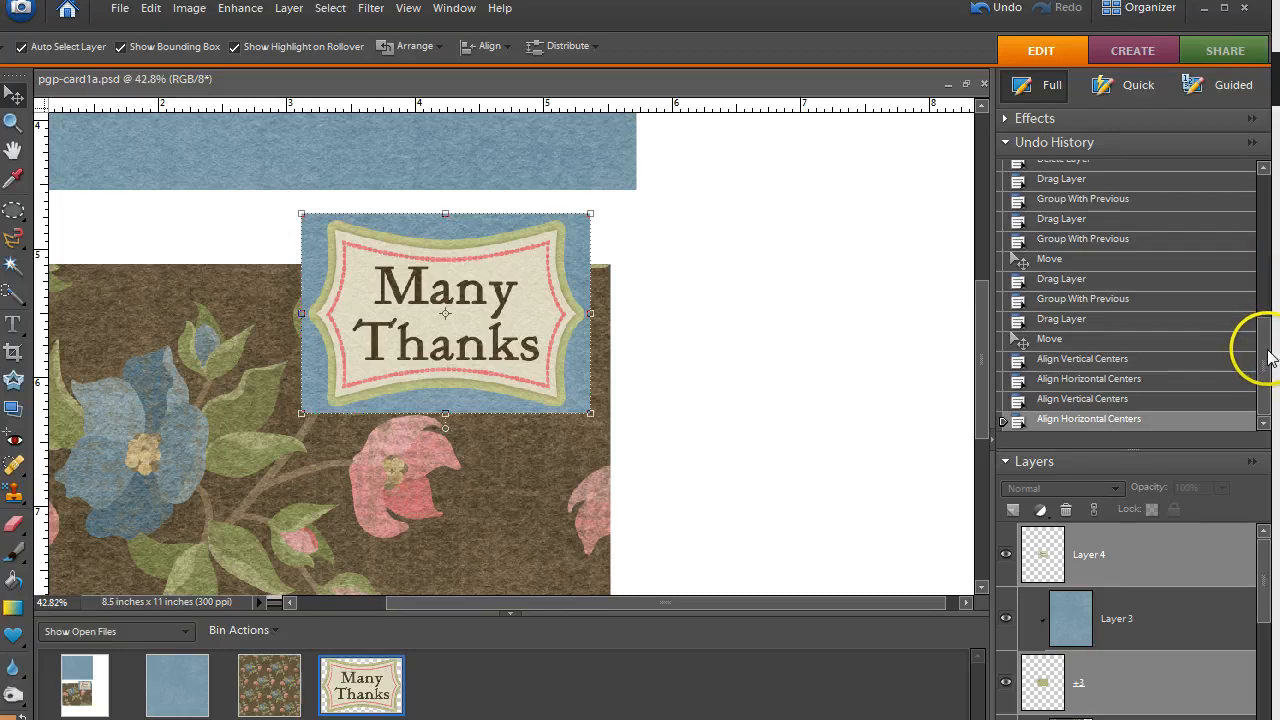
pyautogui.scroll(10, 1268, 358)
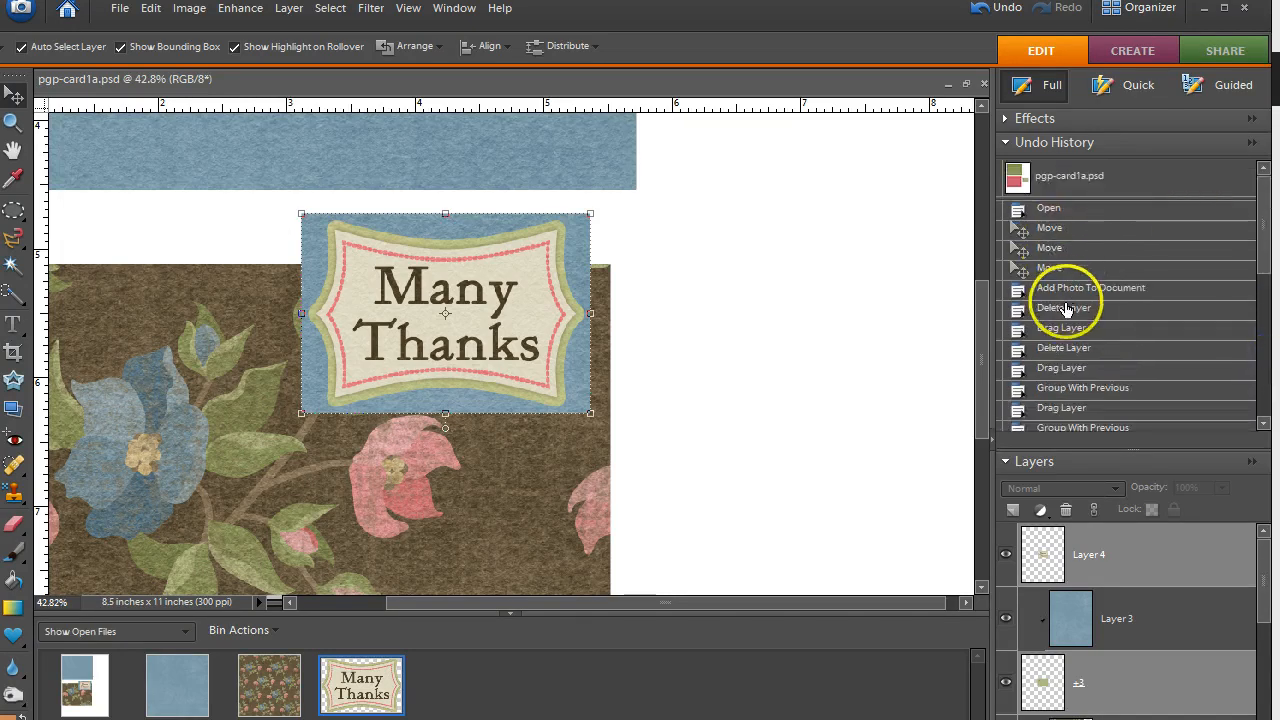
pyautogui.click(1260, 262)
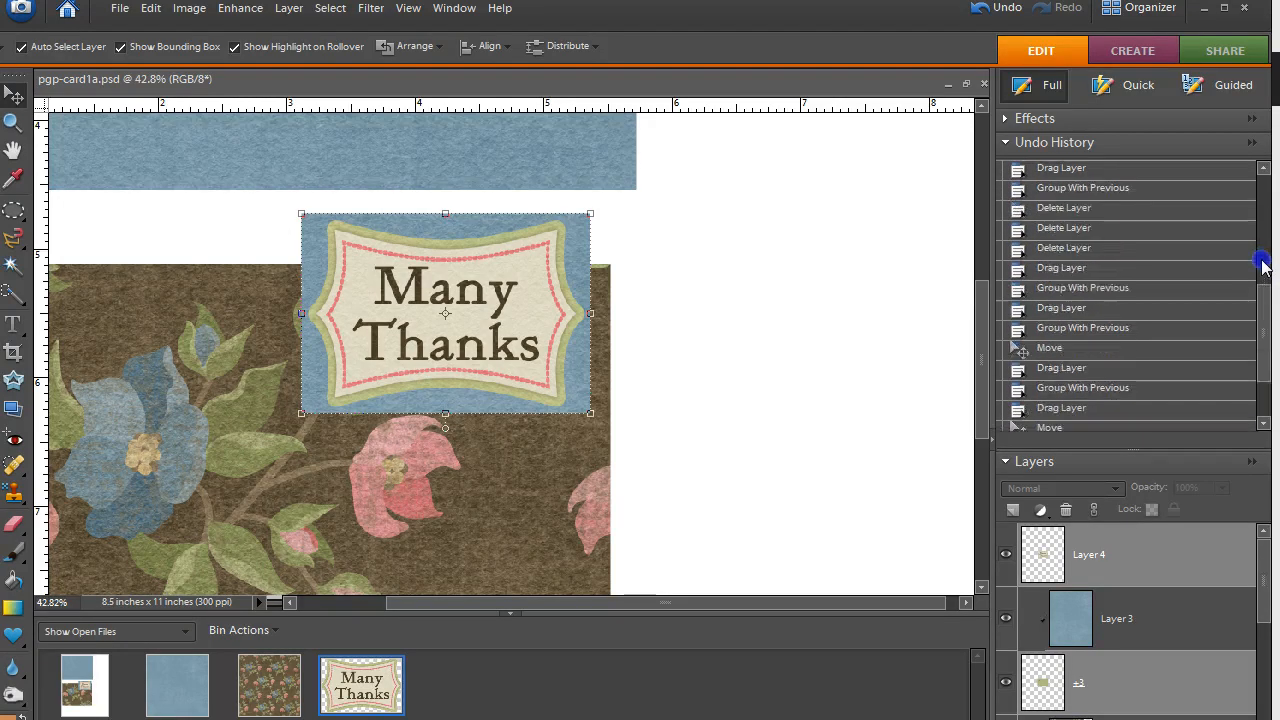
pyautogui.click(1262, 262)
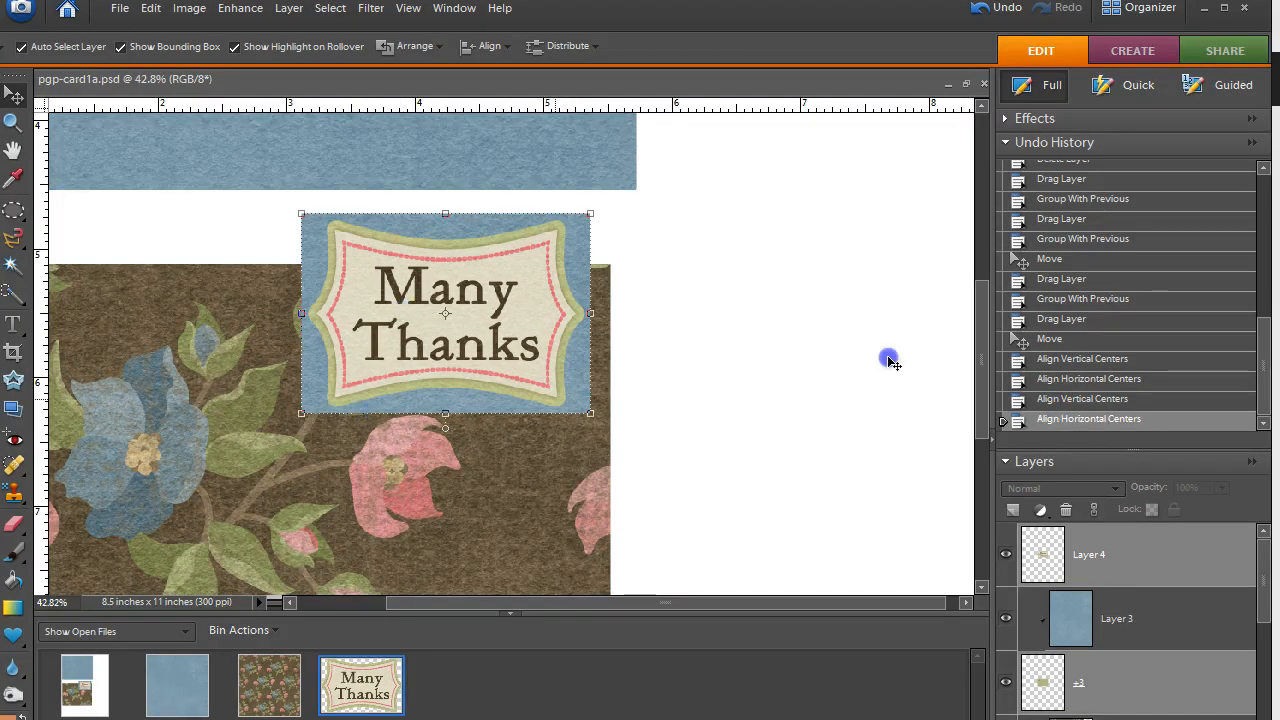
pyautogui.click(1080, 381)
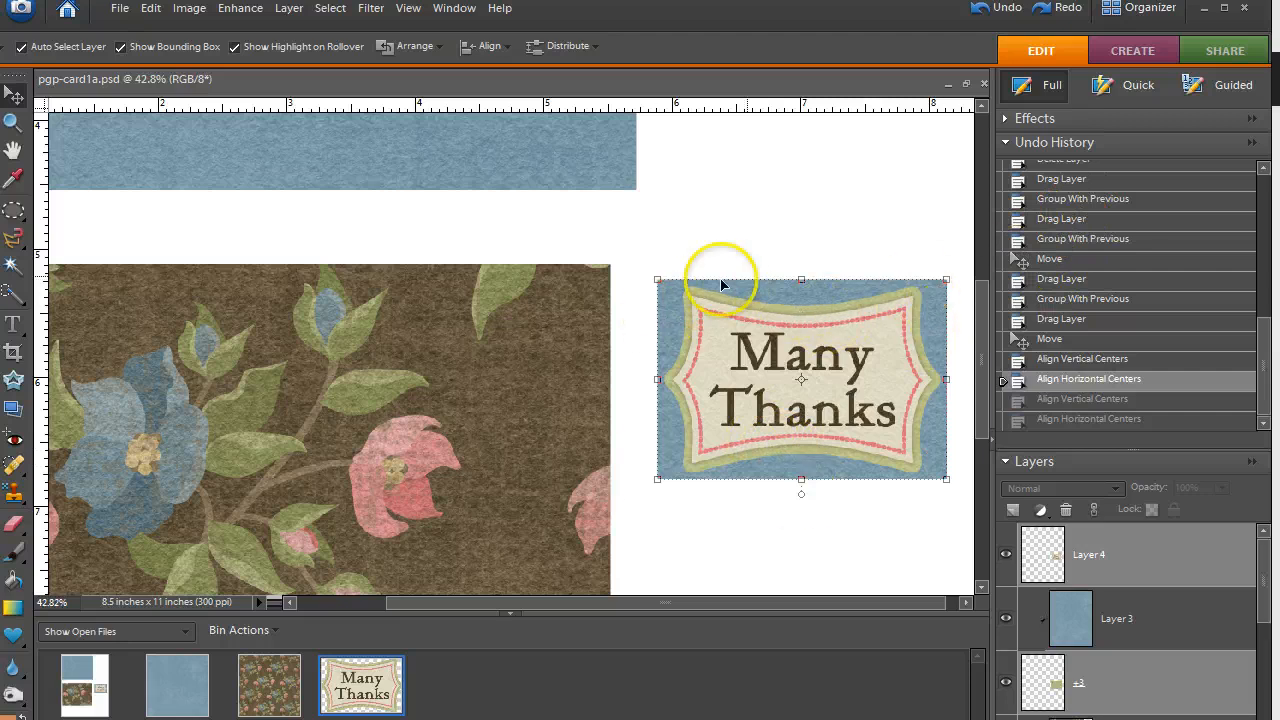
pyautogui.click(698, 513)
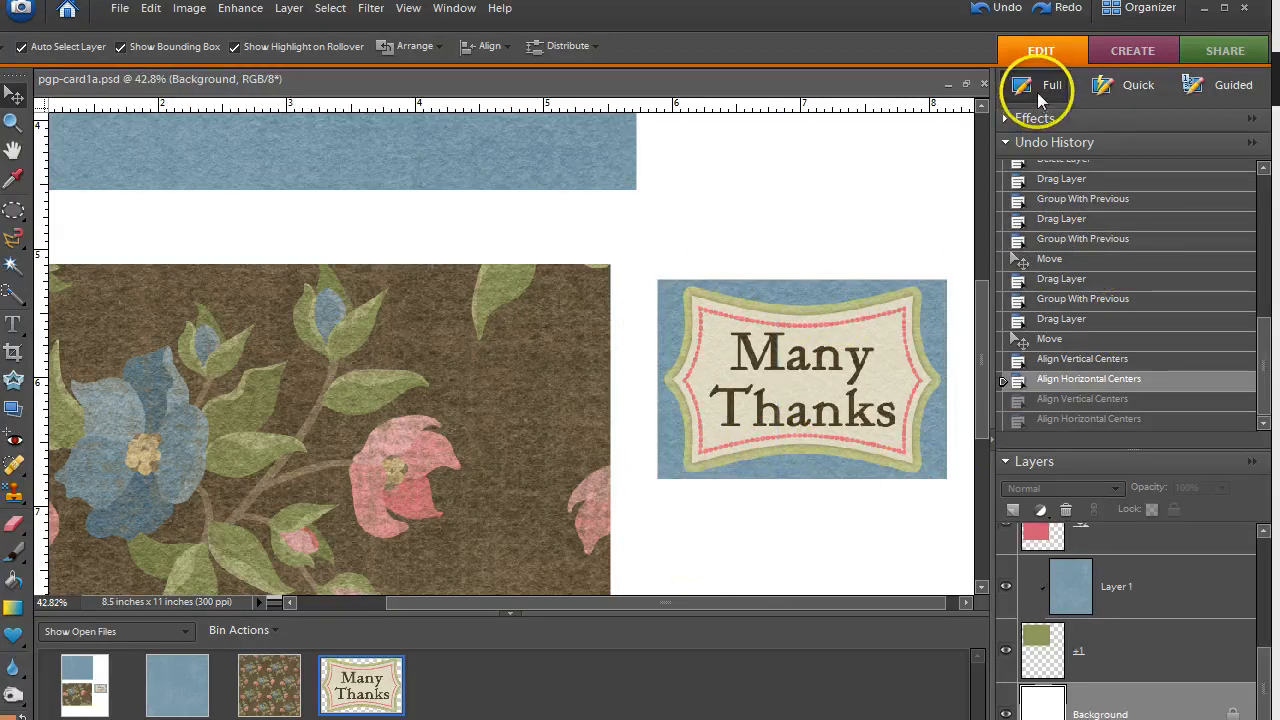
pyautogui.click(1006, 145)
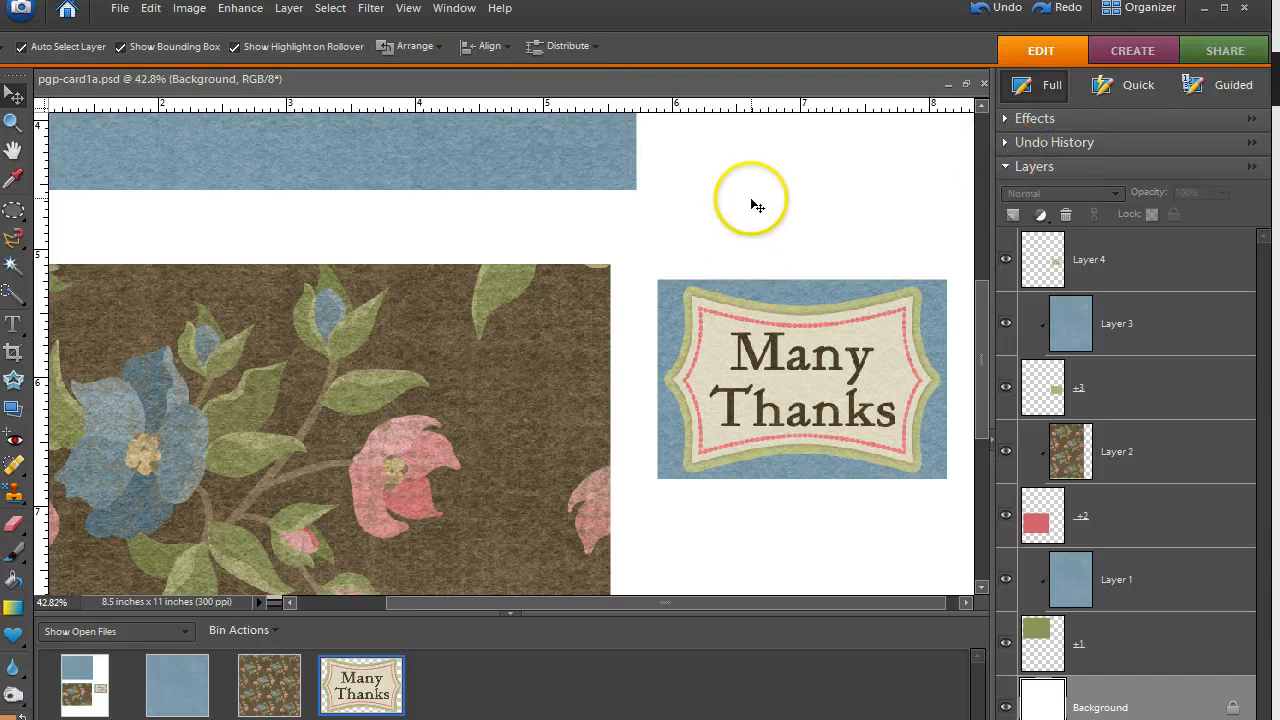
# Examine the whole card page with its papers and label.
pyautogui.click(1006, 142)
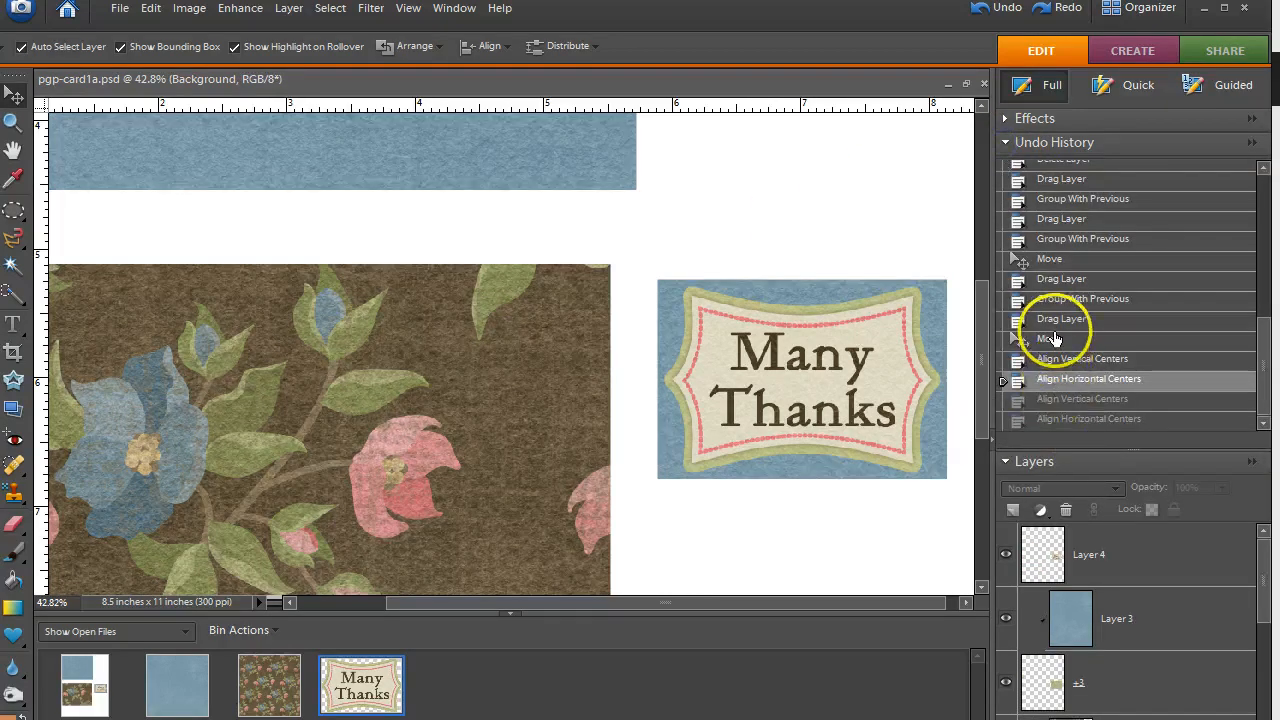
pyautogui.click(1004, 142)
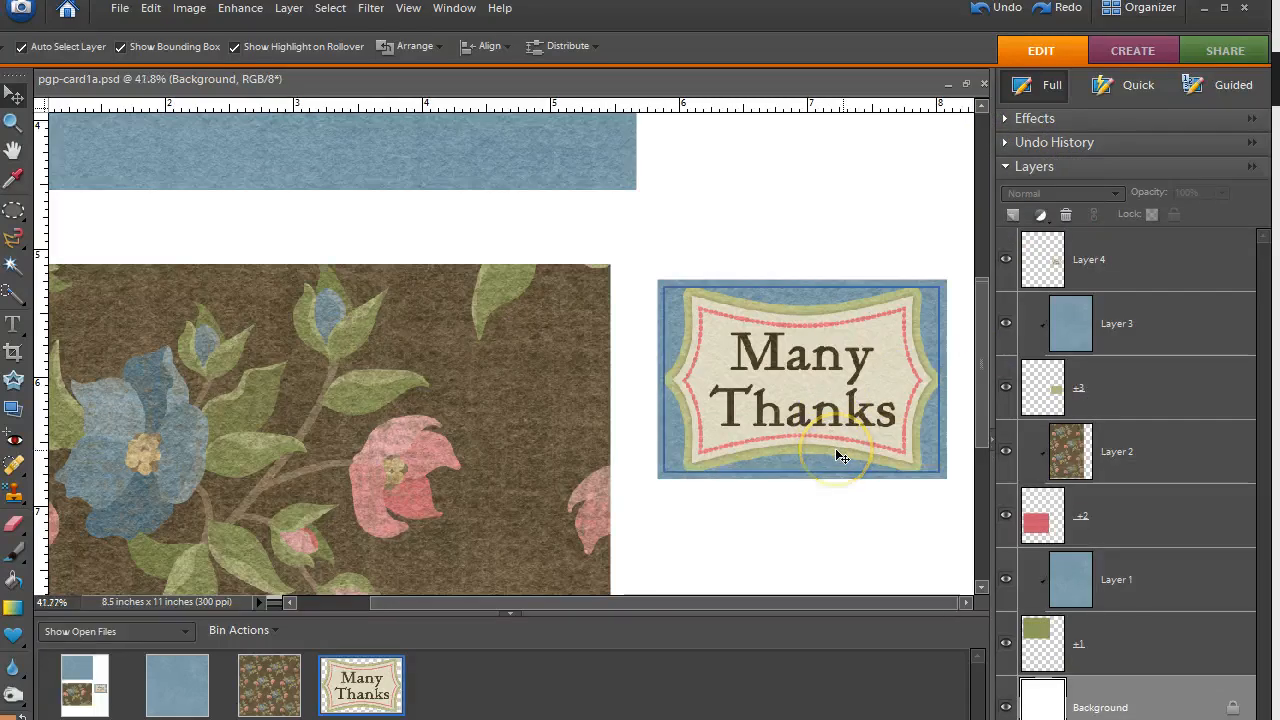
pyautogui.scroll(-5, 838, 453)
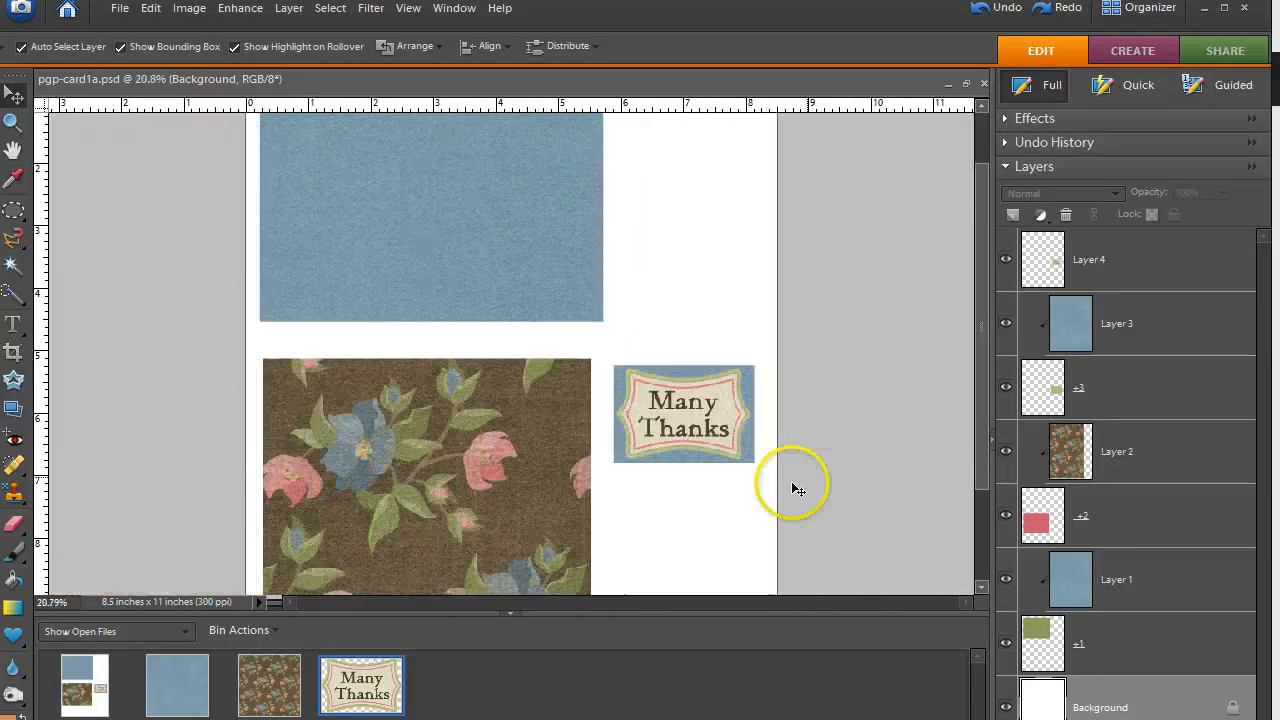
pyautogui.scroll(-1, 793, 490)
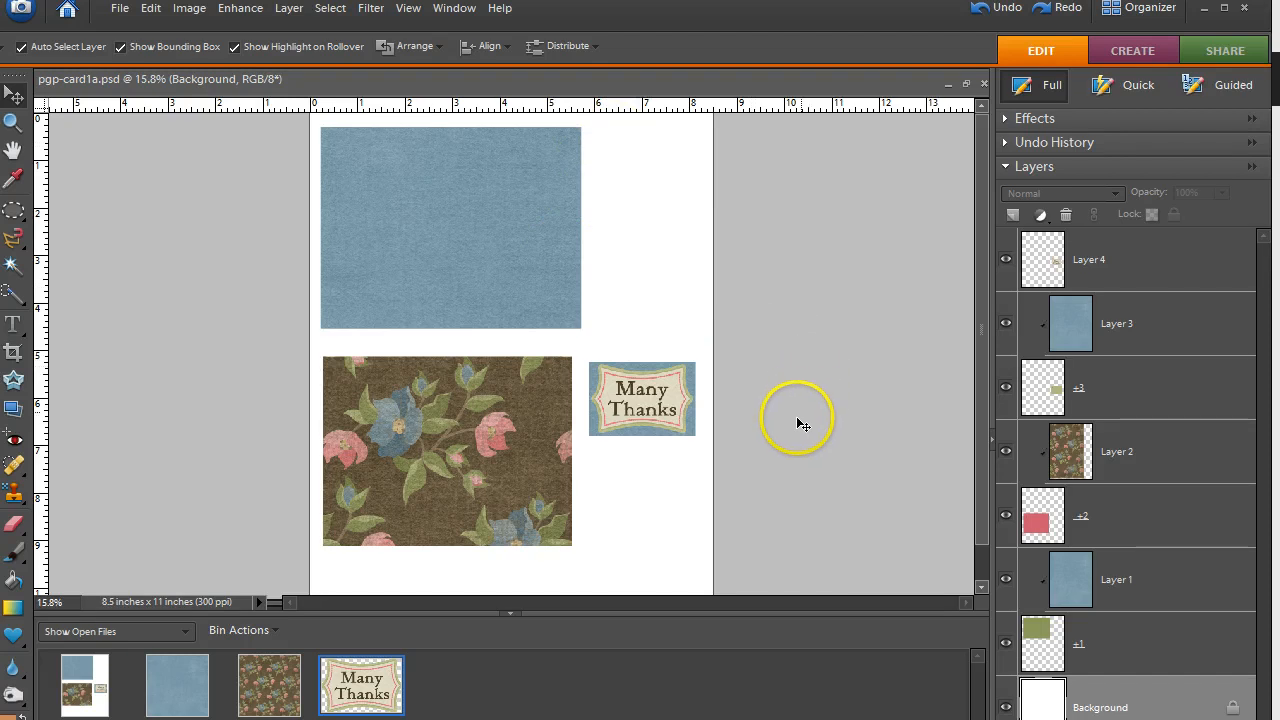
pyautogui.scroll(-1, 802, 426)
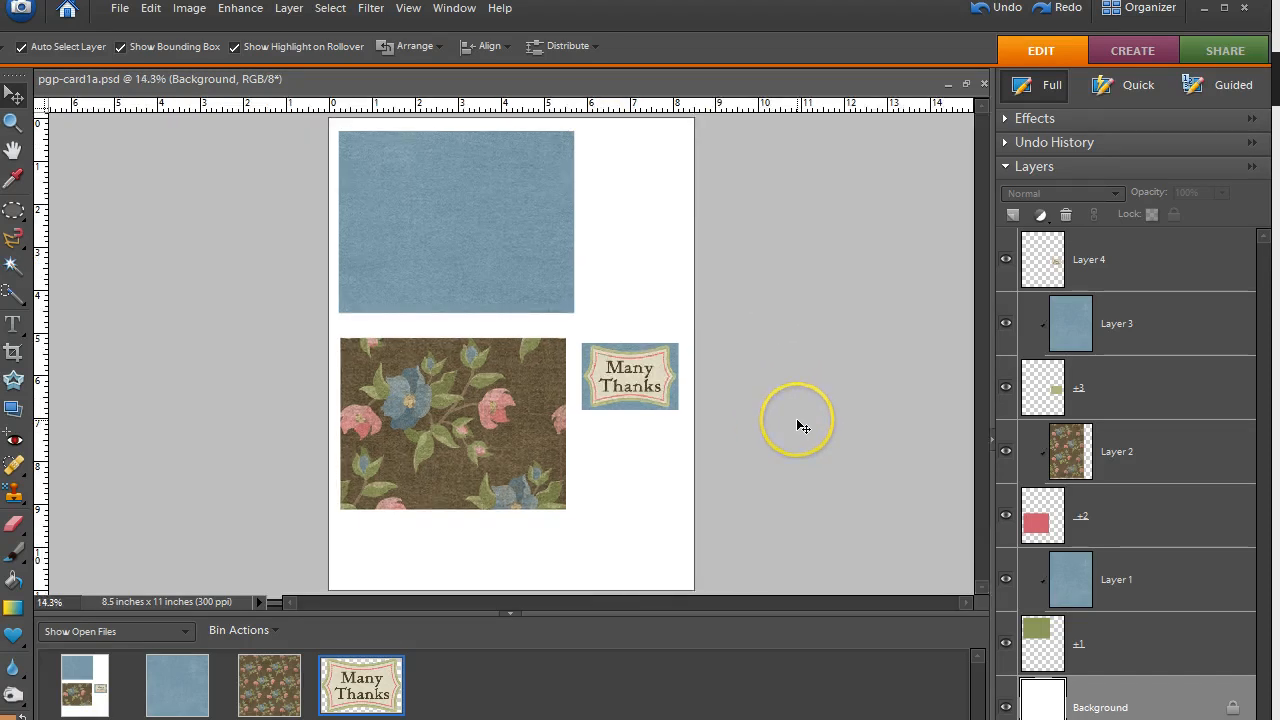